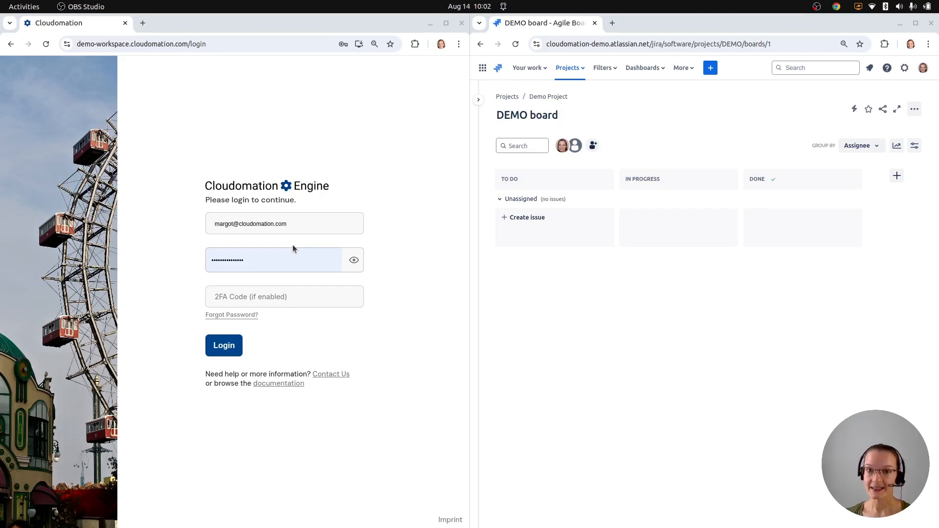
Maximize the Cloudomation Engine browser window and log in to the demo workspace with the prefilled credentials
left_click(720, 129)
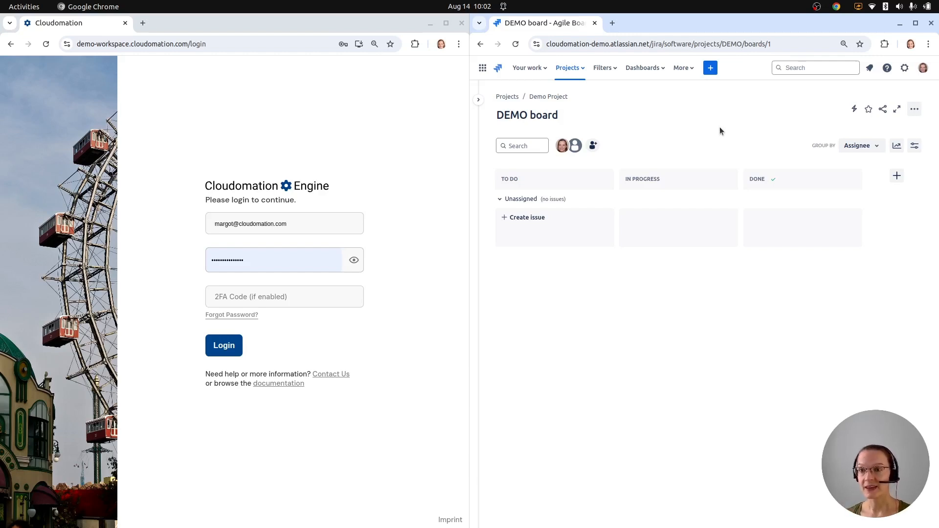
double_click(444, 31)
left_click_drag(157, 527, 448, 128)
left_click(655, 131)
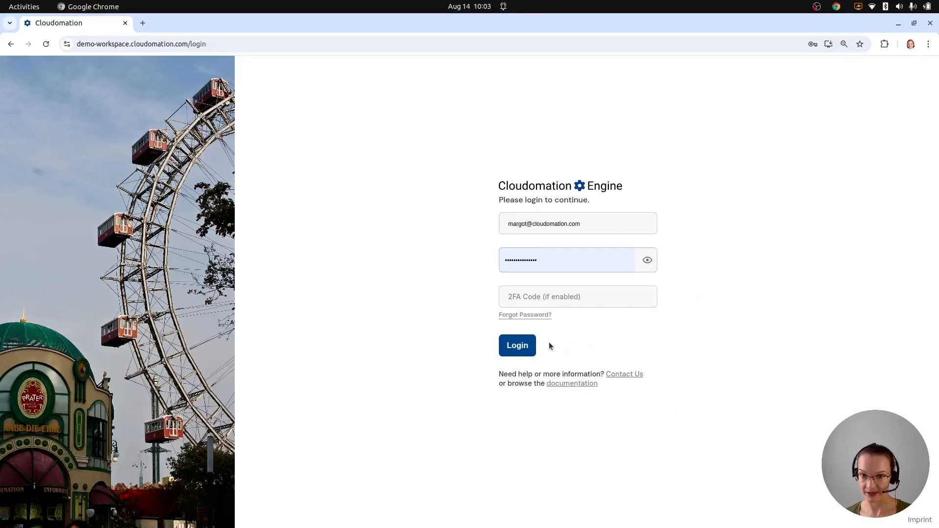
left_click(519, 347)
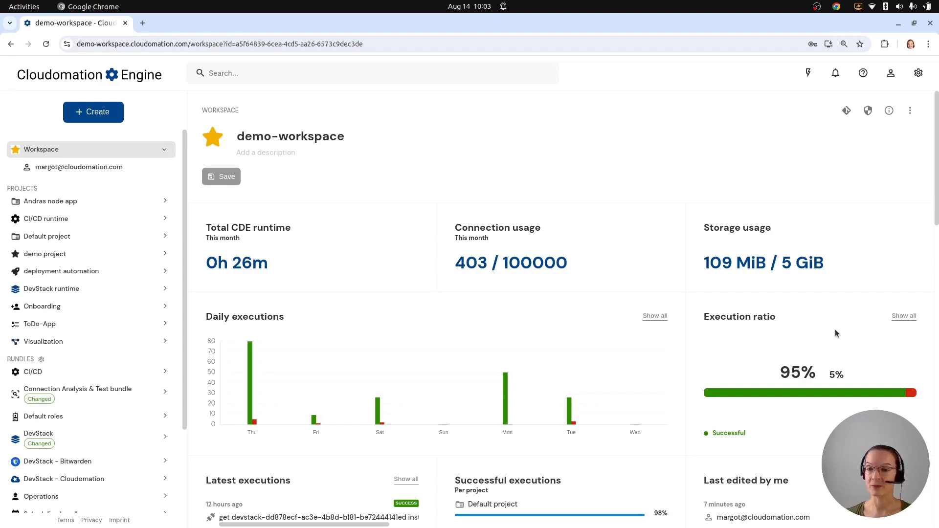
Look over the workspace dashboard and open the onboarding flow of the Onboarding project
scroll(835, 329, "down", 5)
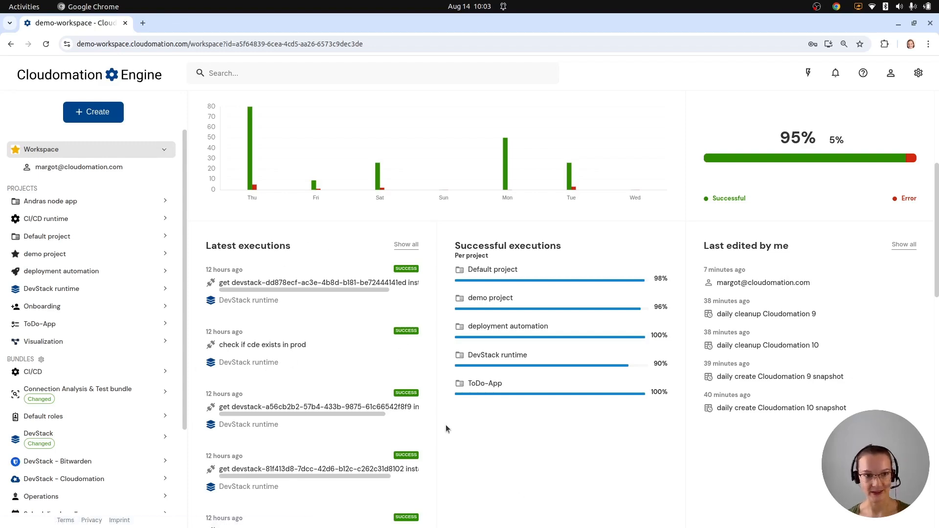
scroll(445, 429, "up", 4)
scroll(446, 429, "up", 1)
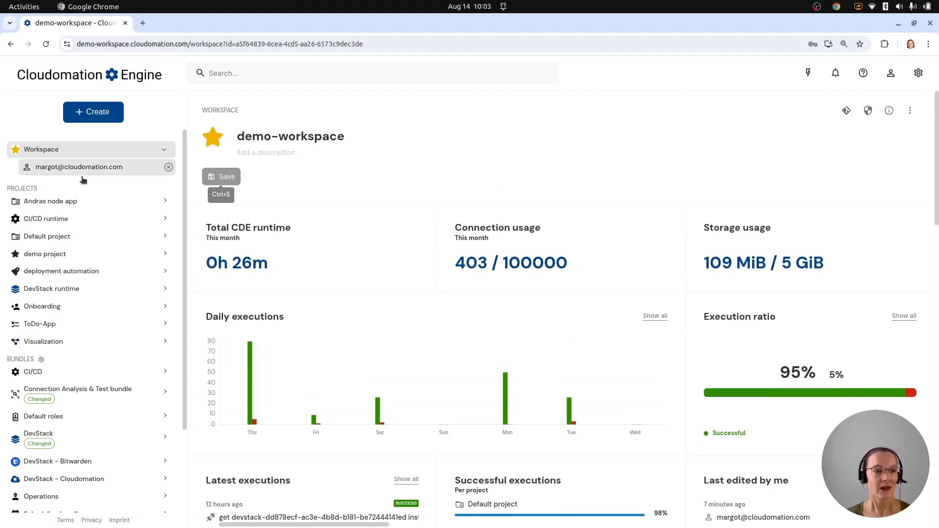
left_click(70, 312)
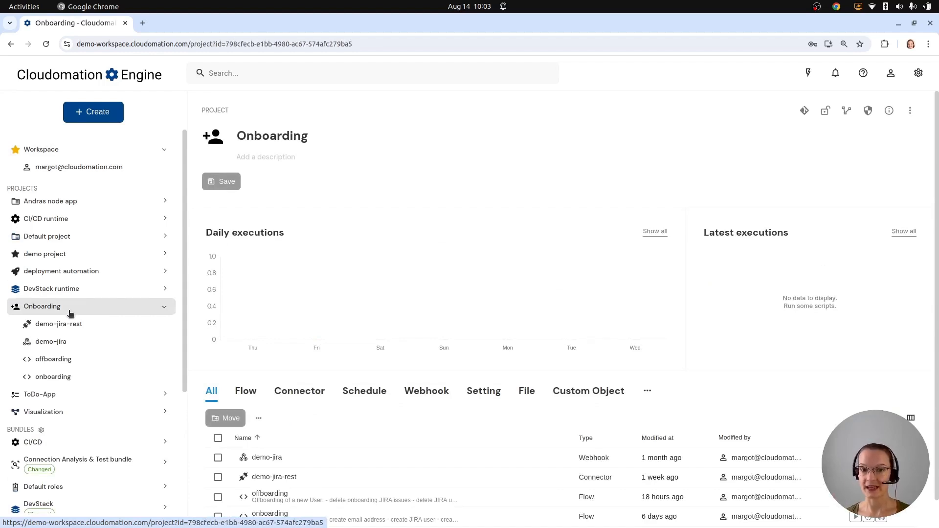
scroll(436, 142, "down", 1)
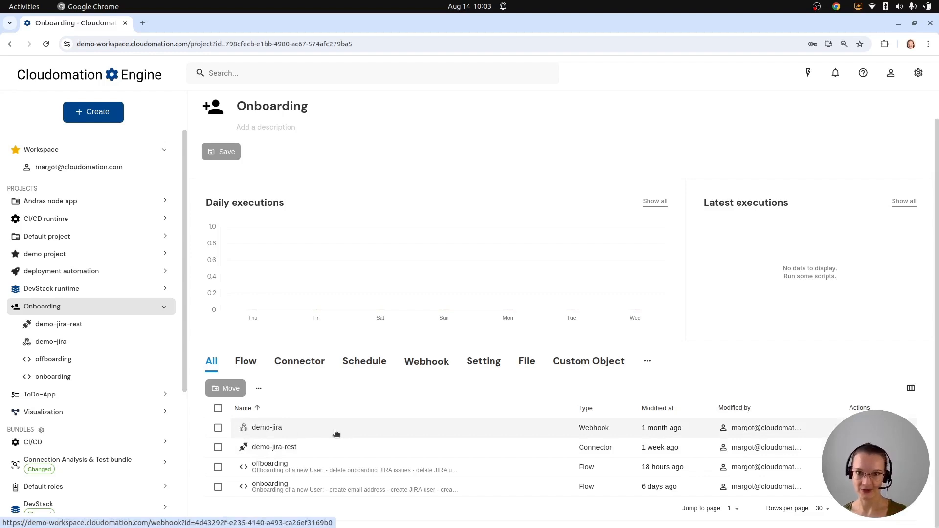
left_click(284, 488)
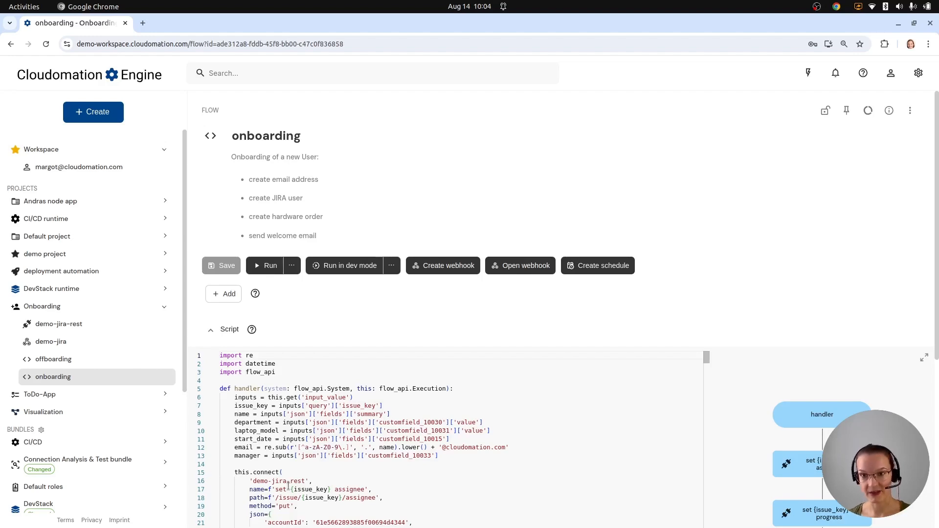
Enlarge the onboarding flow's script editor and examine its this.connect calls alongside the flow chart down to the create JIRA user node
scroll(657, 236, "down", 5)
scroll(712, 112, "up", 1)
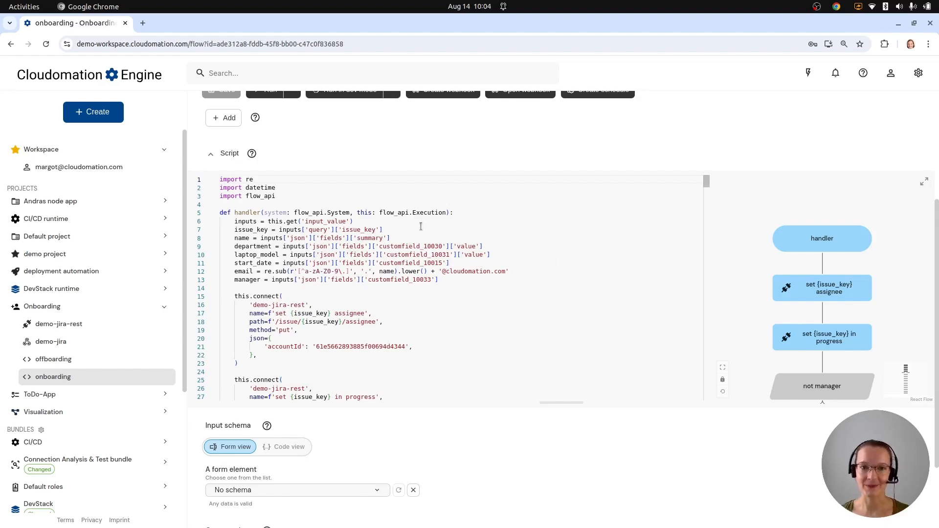
scroll(625, 141, "up", 4)
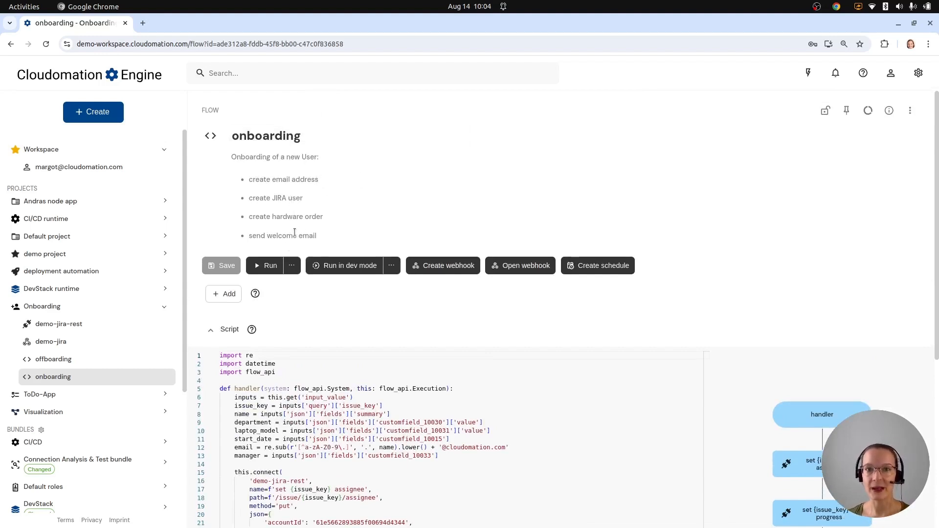
scroll(749, 236, "down", 3)
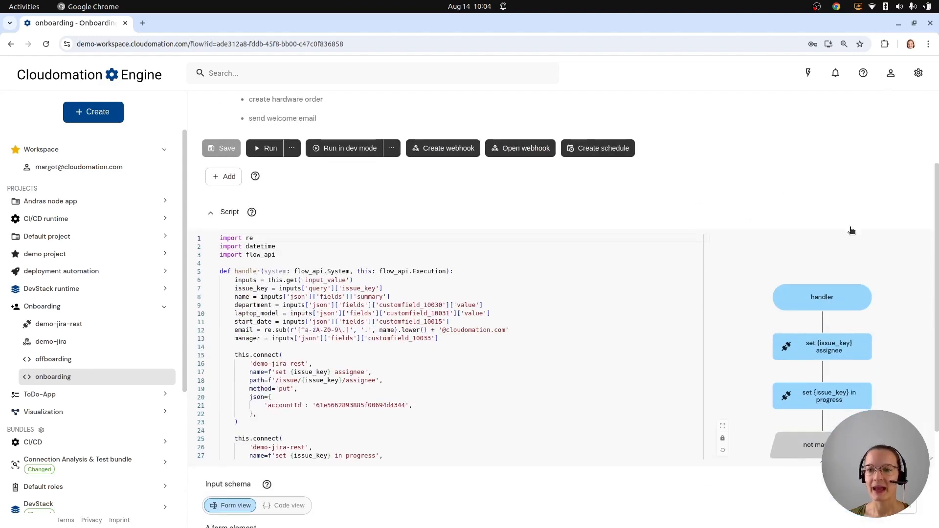
left_click(924, 242)
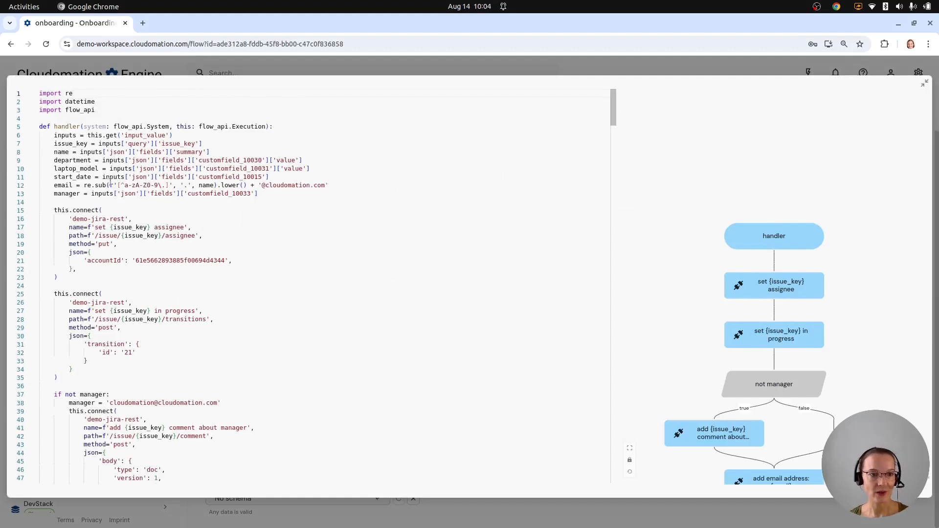
left_click(77, 295)
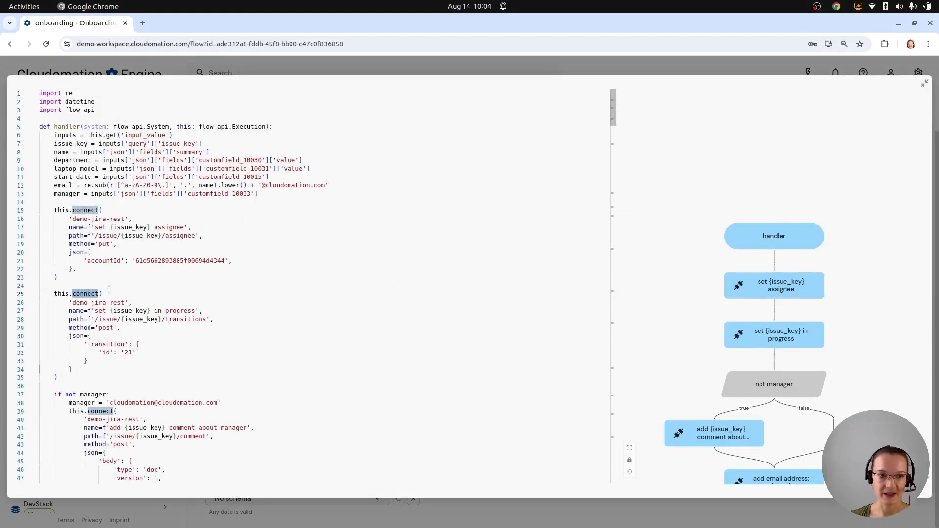
left_click(105, 294)
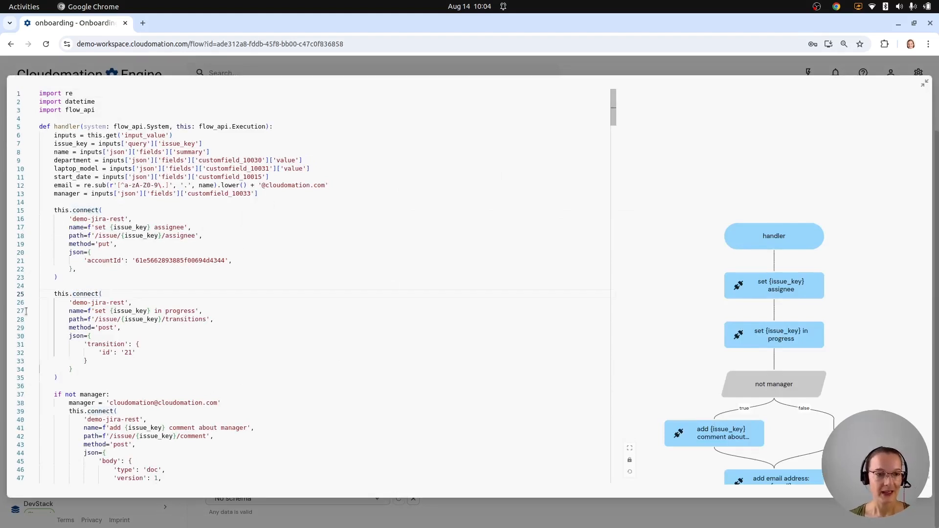
left_click(85, 294)
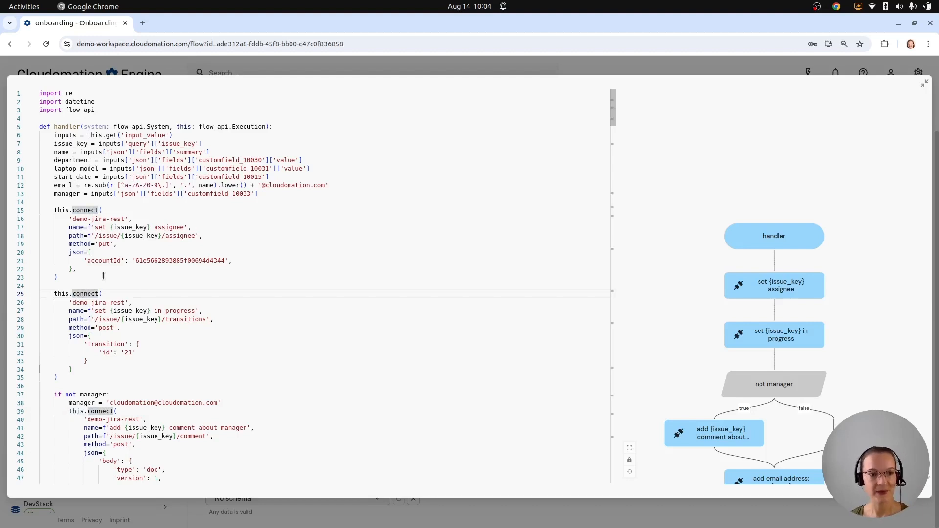
left_click(134, 302)
left_click_drag(784, 346, 805, 227)
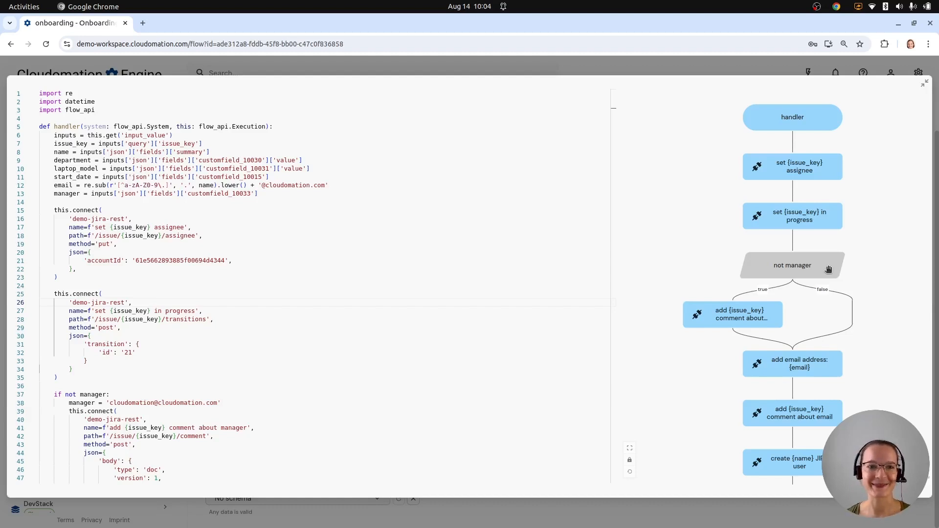
Try out code completion by starting a new this.connect call after the set-assignee block, and remove the unfinished call
left_click(131, 216)
left_click(119, 211)
left_click(79, 279)
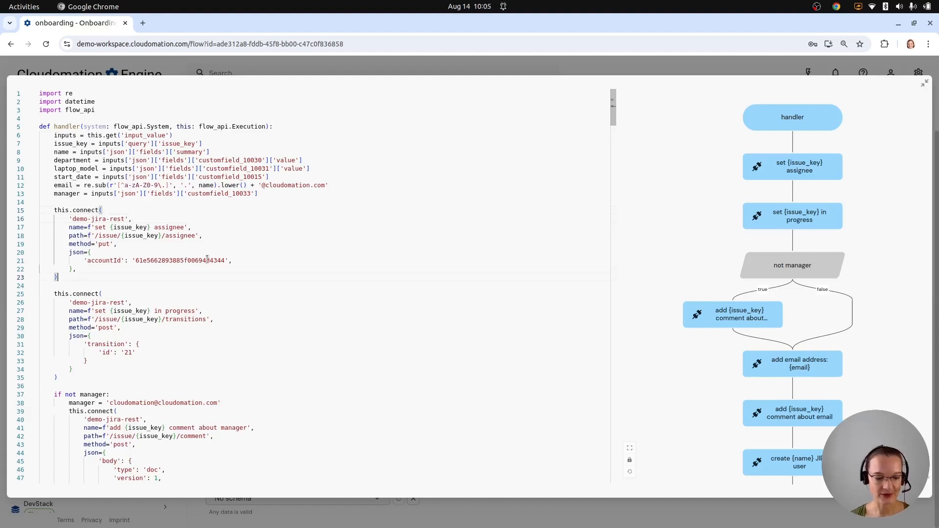
key("Return")
key("Return")
type("this")
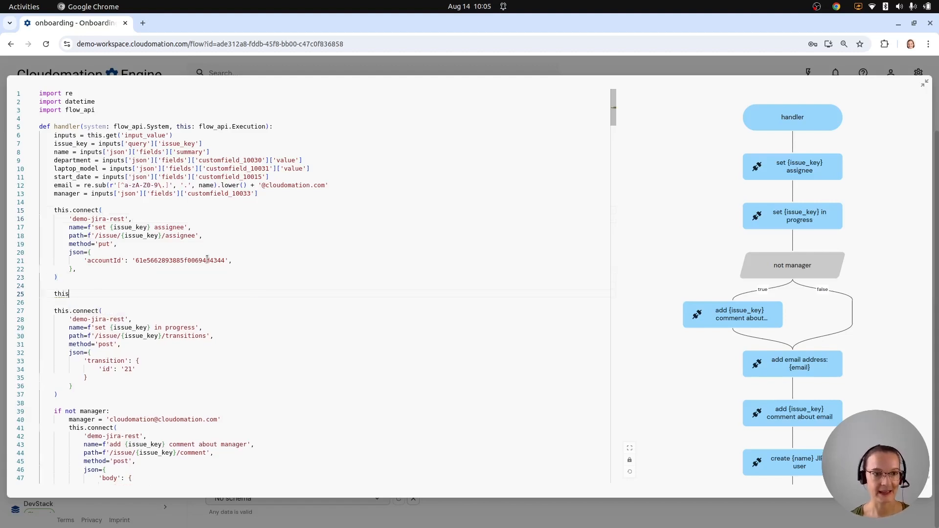
type(".conn")
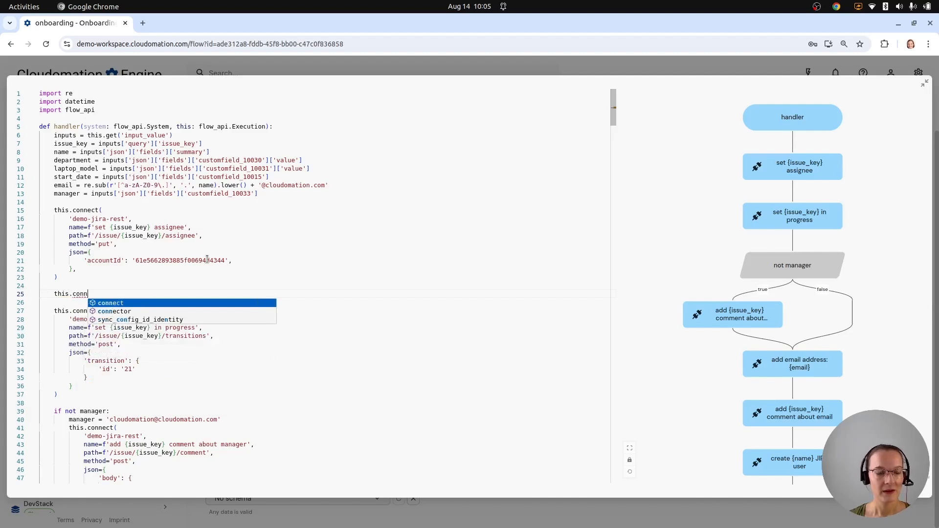
key("Return")
type("(")
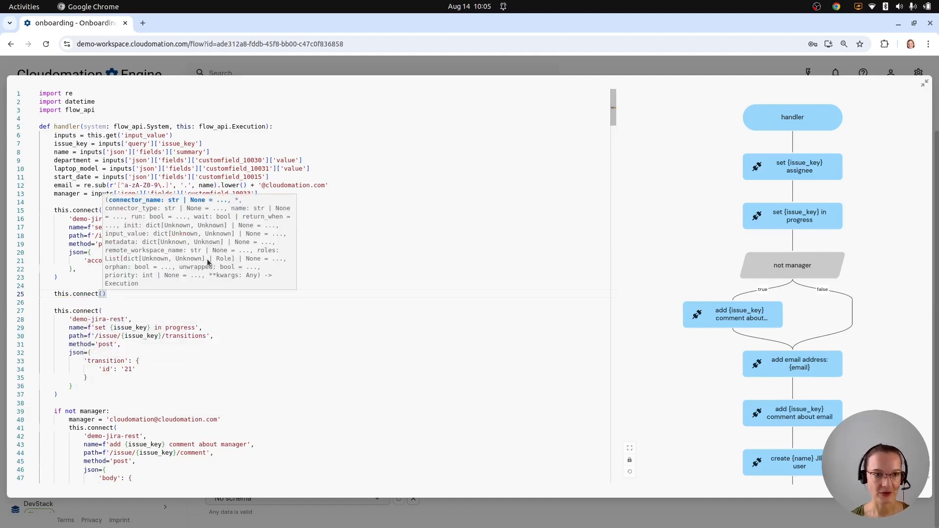
type("co")
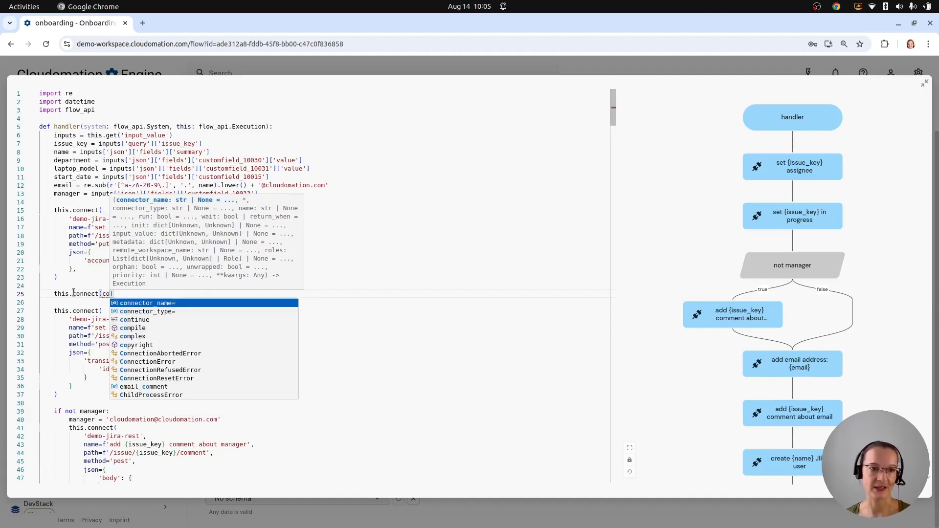
key("Escape")
left_click_drag(181, 296, 164, 279)
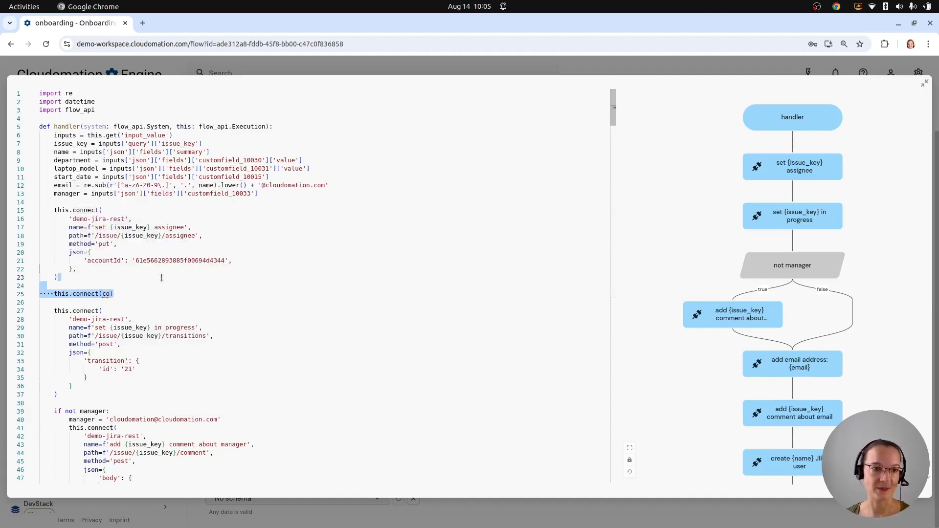
key("BackSpace")
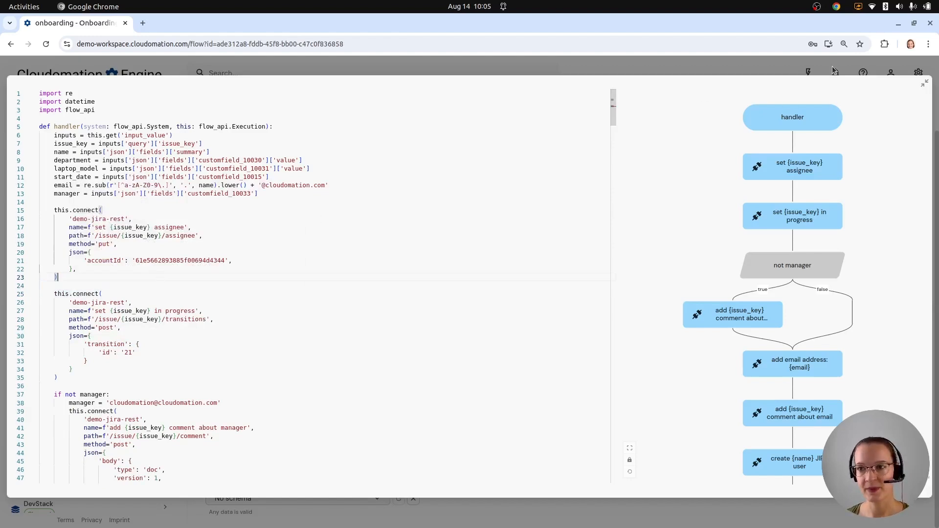
Leave the enlarged script view and open the offboarding flow of the Onboarding project
left_click(925, 83)
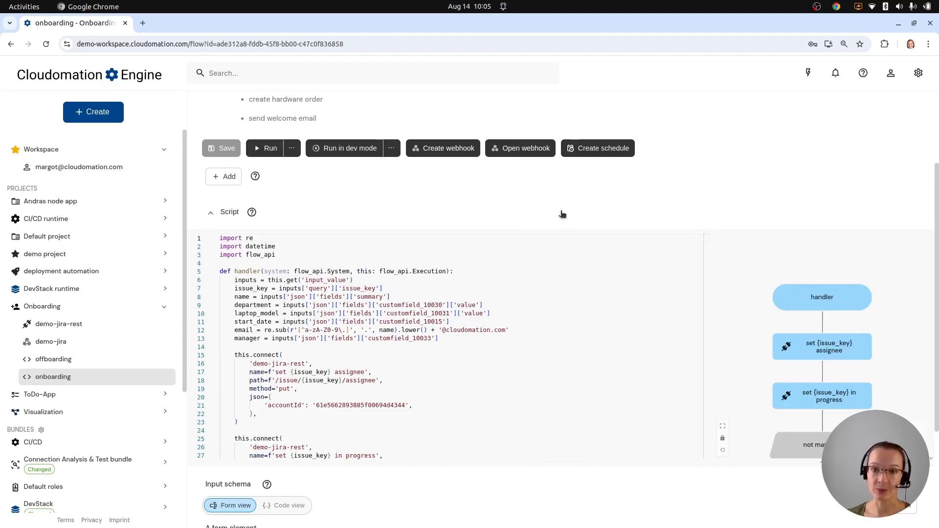
scroll(756, 198, "up", 2)
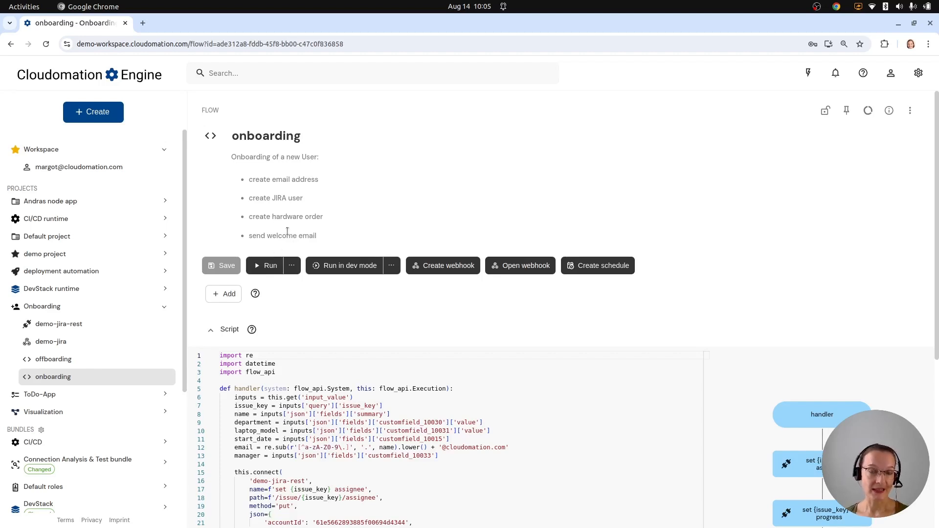
left_click(65, 362)
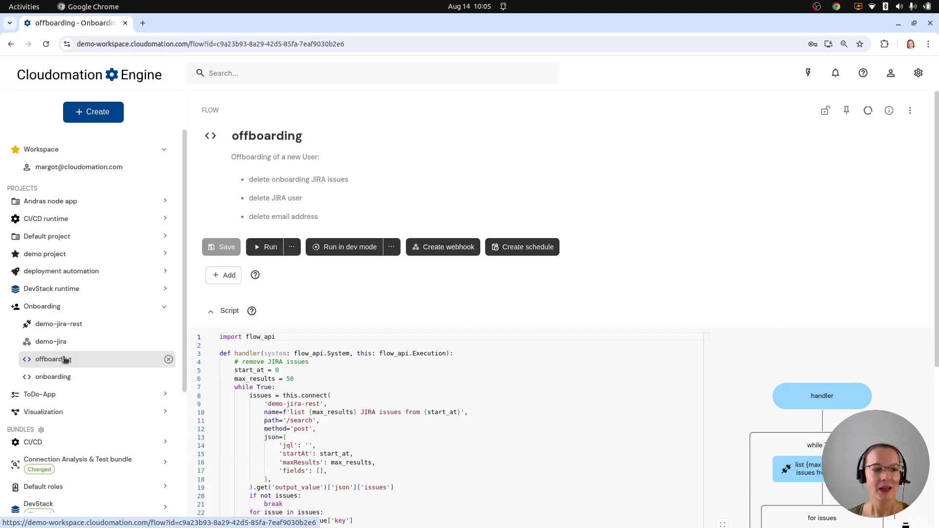
Open the demo-jira-rest connector and examine its REST settings, from the scheme, hostname and base path to the Authorization header
left_click(68, 324)
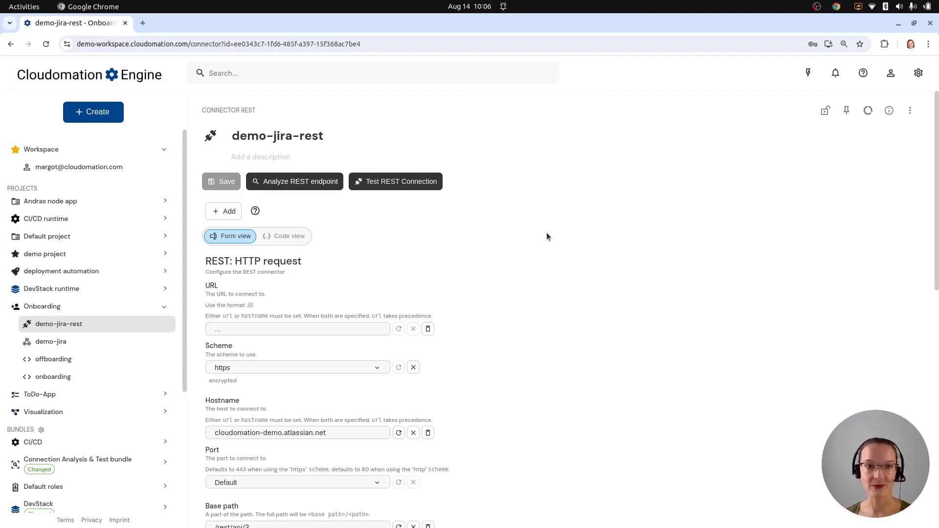
double_click(312, 137)
left_click(238, 133)
left_click_drag(242, 110, 480, 121)
left_click(555, 114)
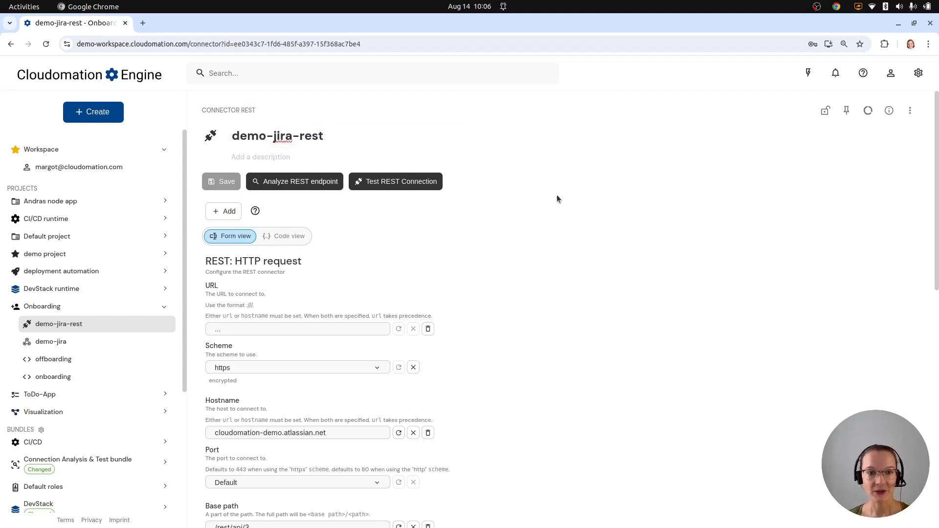
scroll(541, 209, "down", 3)
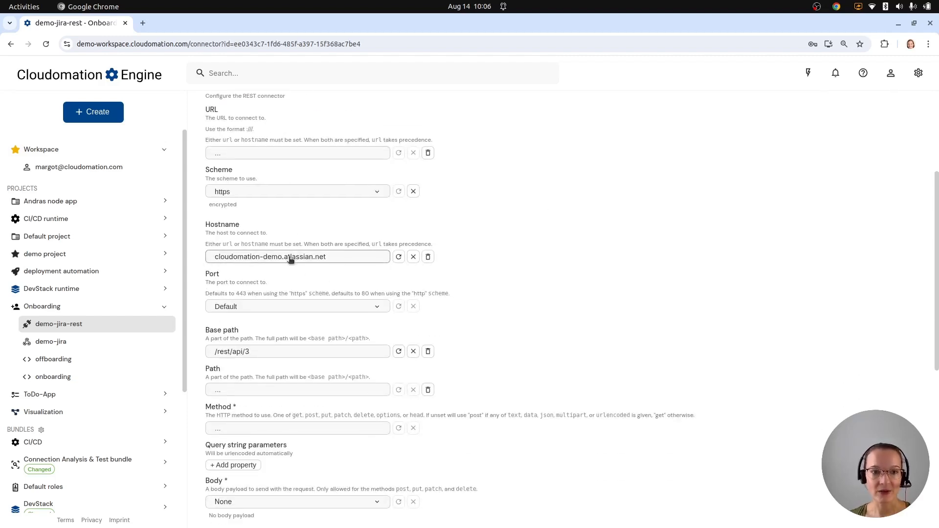
scroll(343, 260, "down", 4)
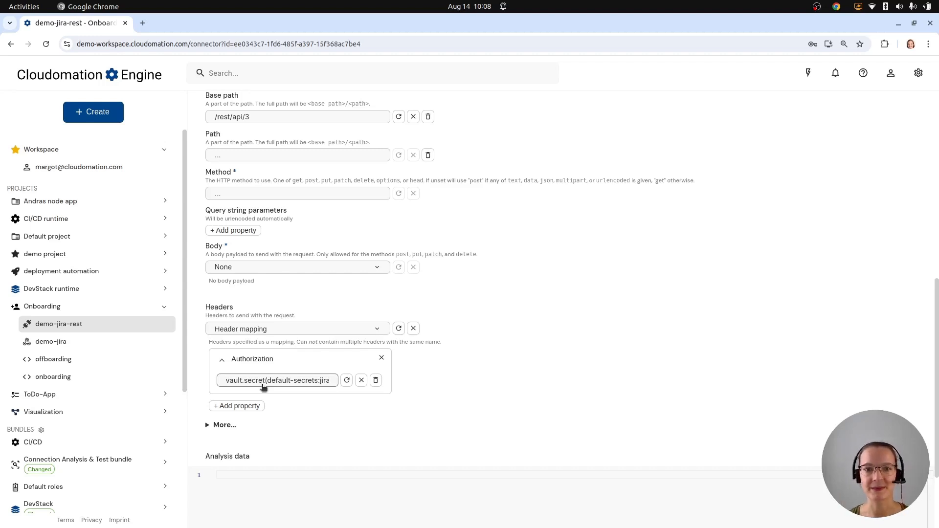
scroll(474, 359, "up", 3)
scroll(482, 352, "down", 3)
scroll(504, 347, "up", 8)
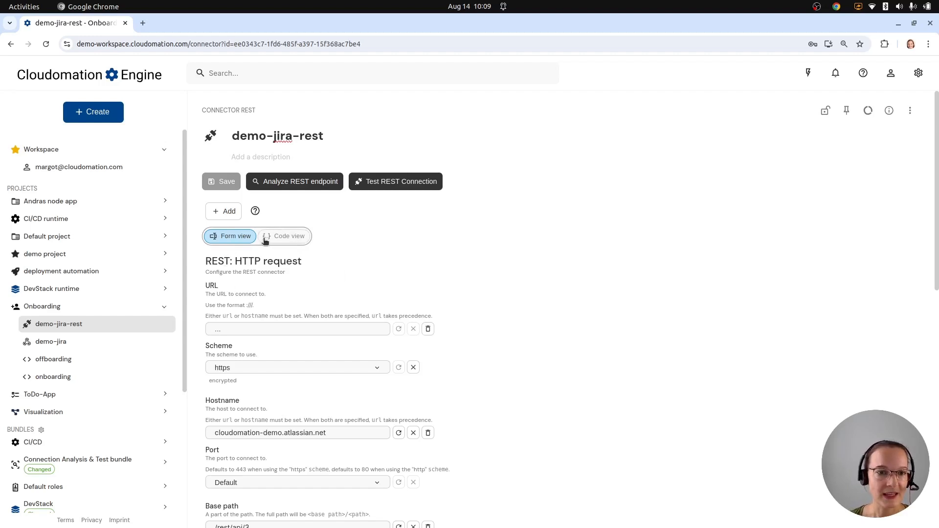
Check the demo-jira-rest configuration as code, return to the form view and look at the Scheme options
left_click(297, 237)
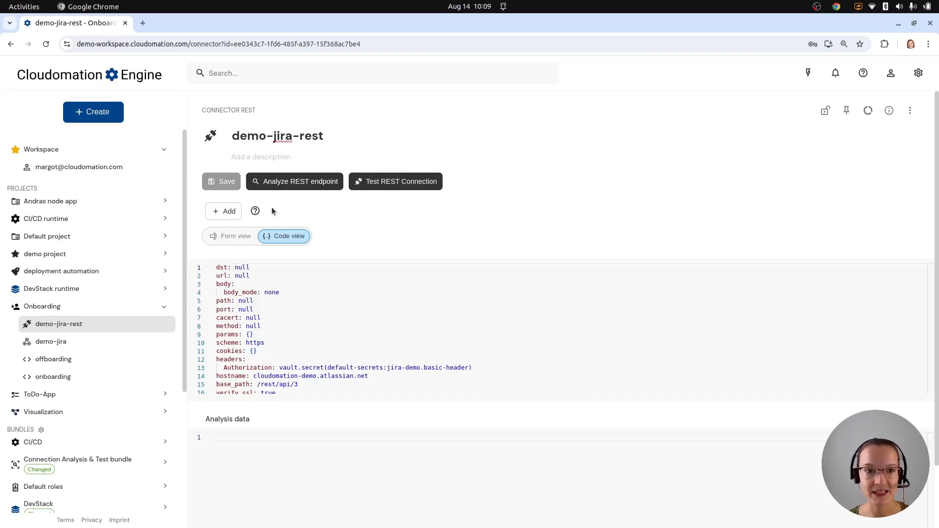
left_click(231, 237)
scroll(491, 210, "down", 2)
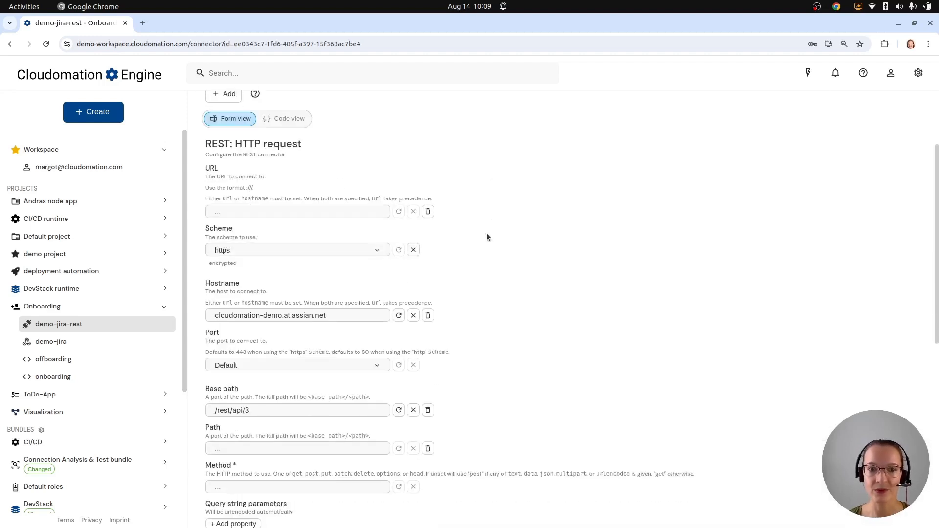
left_click(373, 252)
left_click(373, 253)
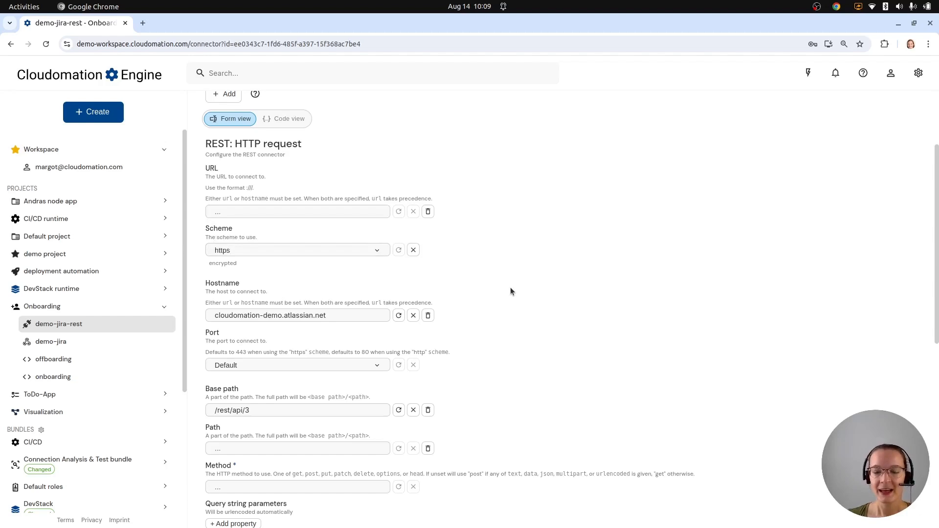
scroll(510, 291, "down", 1)
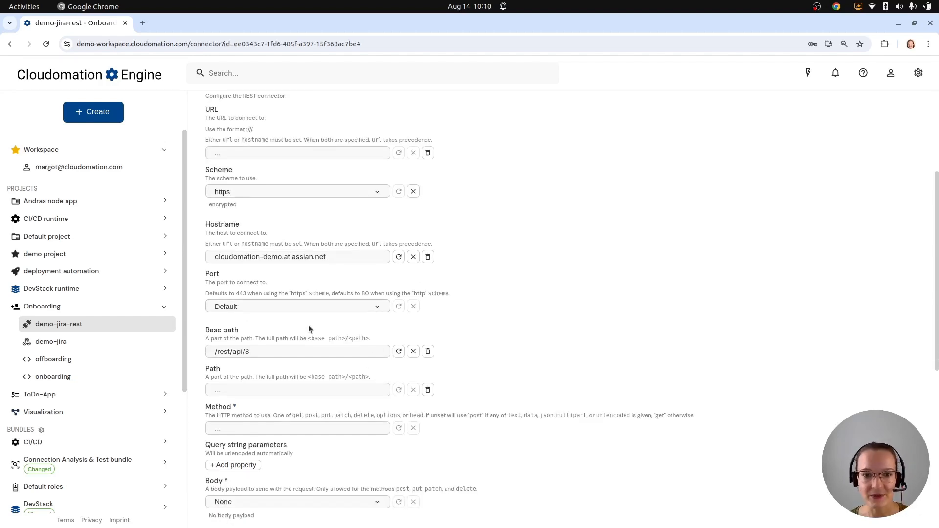
Display the connector's configuration as code, and open the demo-jira webhook to check its flow and security settings
scroll(547, 322, "up", 3)
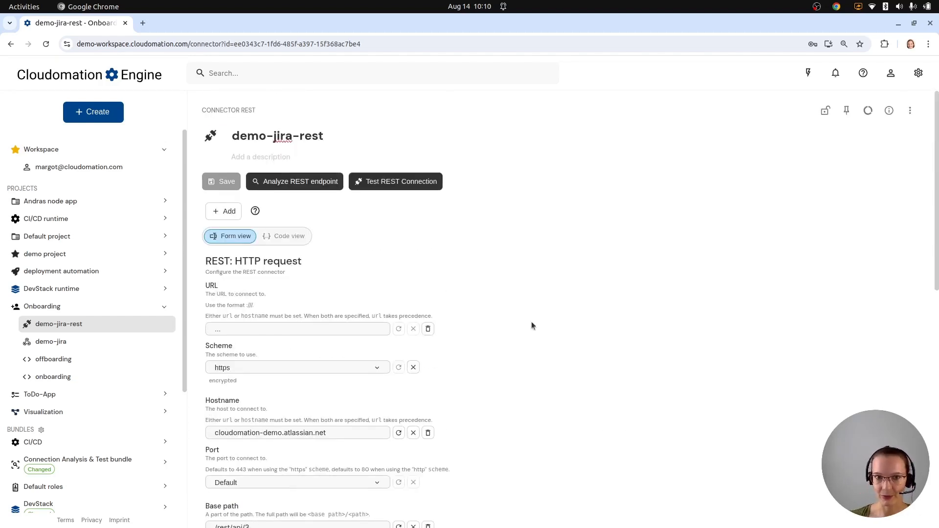
left_click(285, 236)
left_click(431, 325)
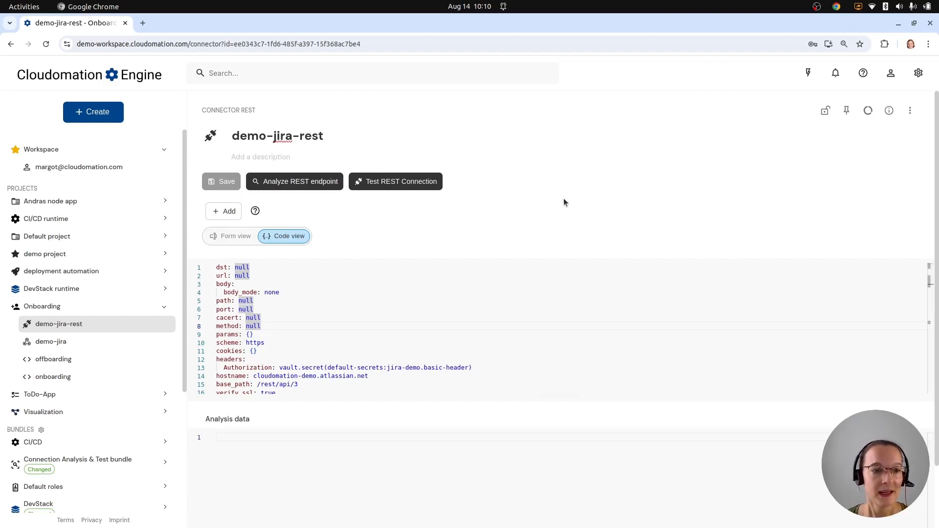
left_click(51, 342)
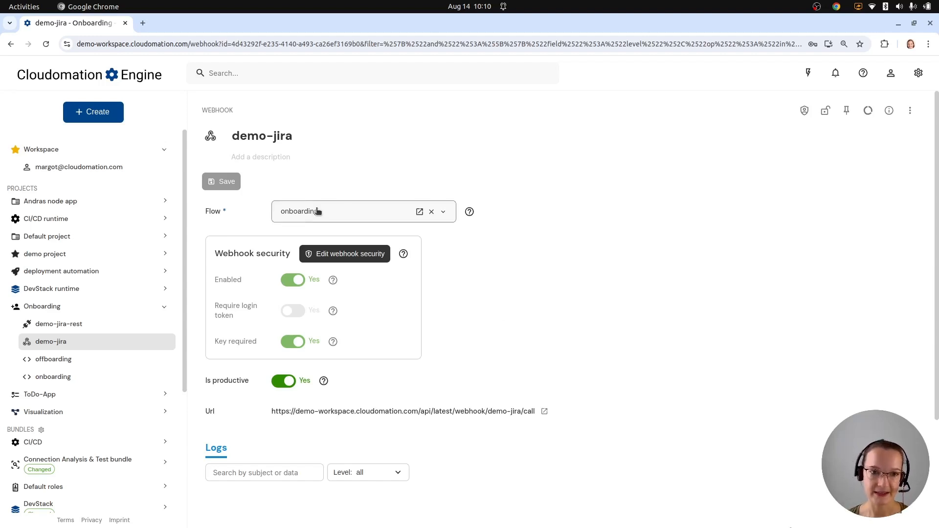
Create a new webhook from the onboarding flow, shorten its name to "webhook" and save it
left_click(93, 377)
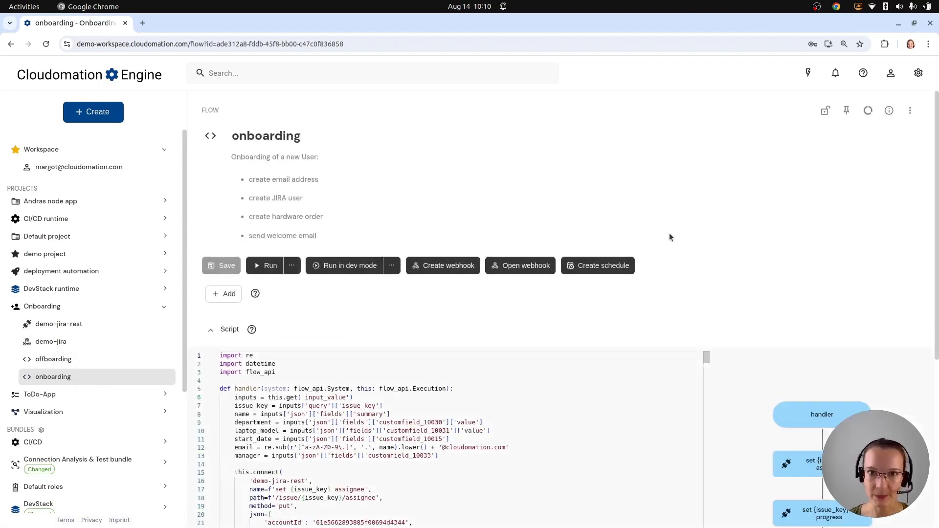
left_click(443, 265)
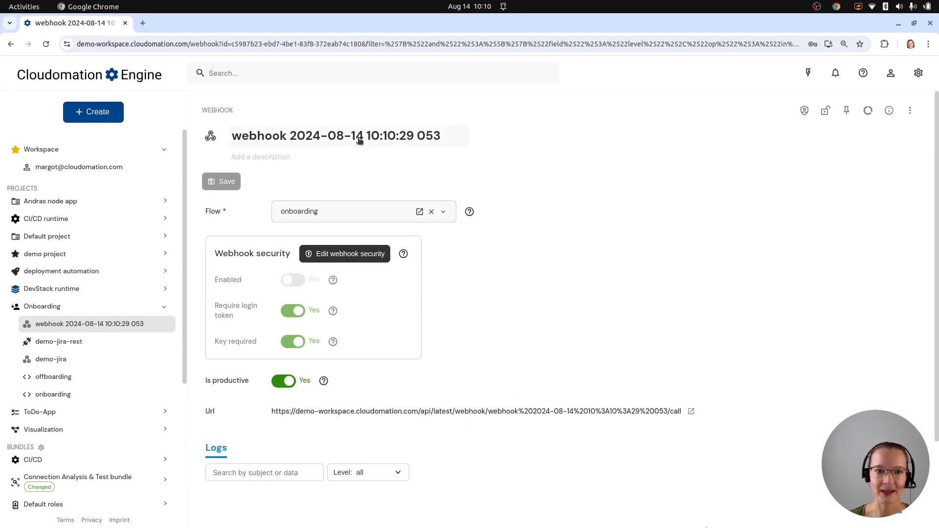
left_click(290, 137)
left_click_drag(290, 137, 515, 136)
key("BackSpace")
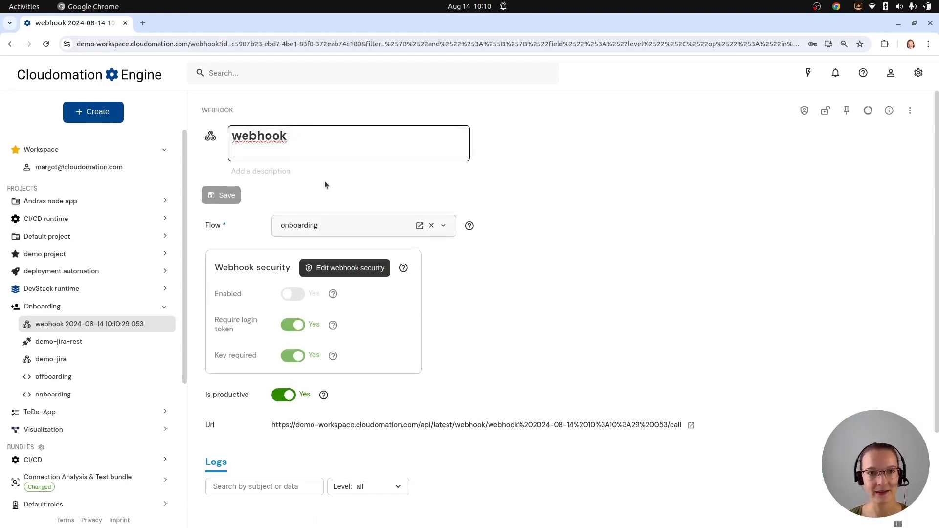
left_click(233, 182)
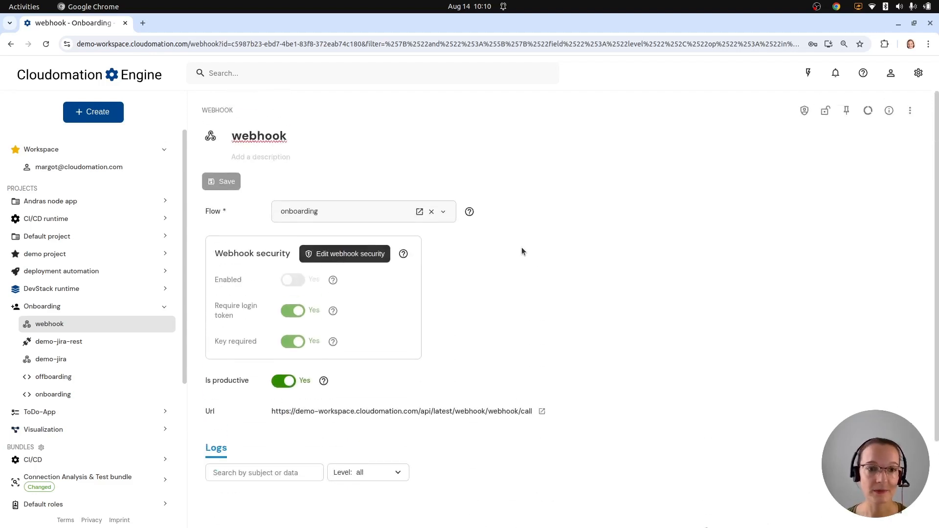
Permanently delete the newly created "webhook" from the Onboarding project
left_click(910, 111)
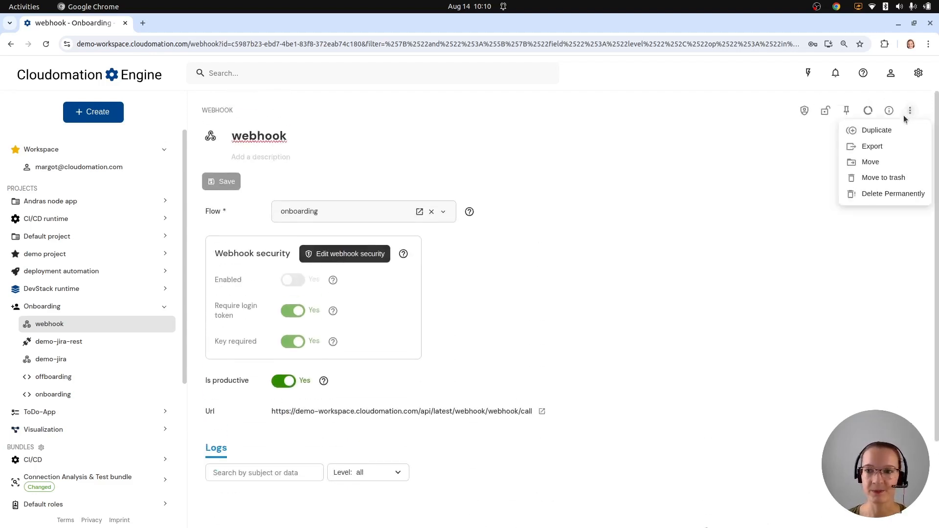
left_click(881, 194)
left_click(541, 182)
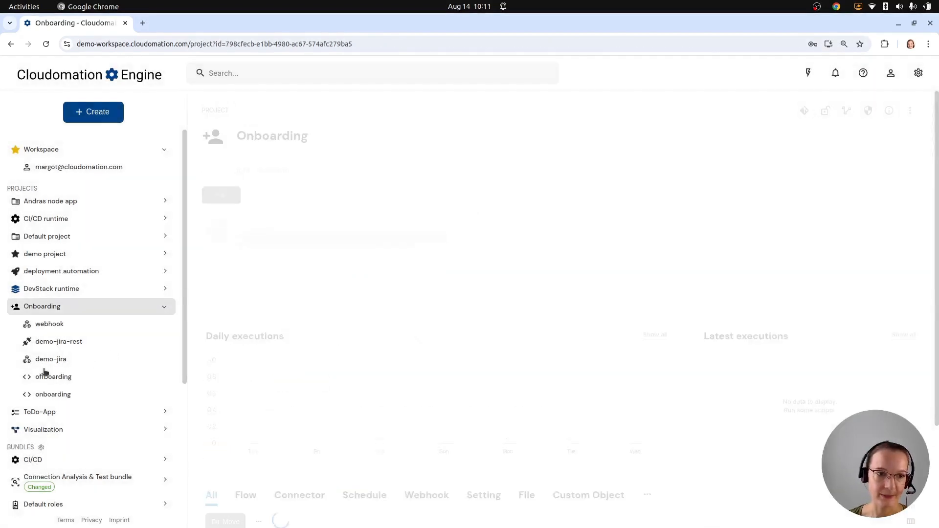
Reopen the demo-jira webhook and review its security settings, URL and call logs
left_click(56, 341)
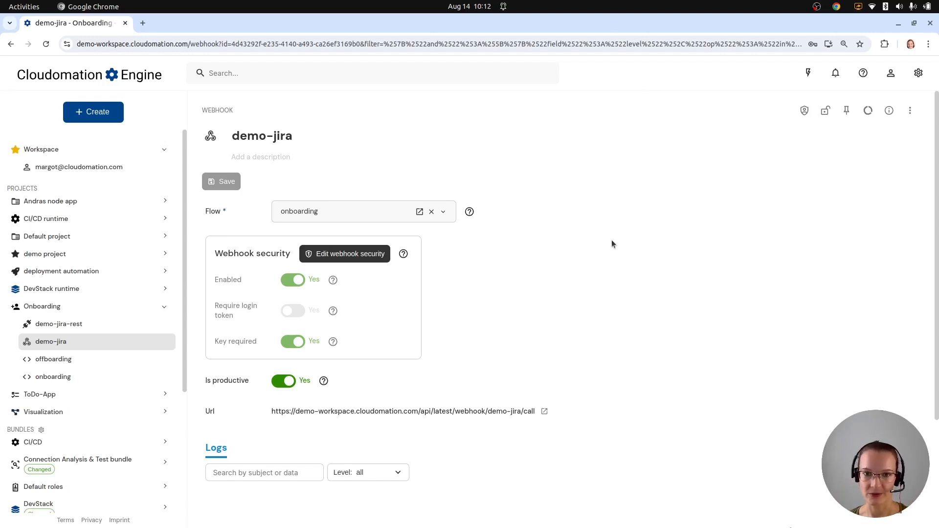
scroll(600, 238, "down", 3)
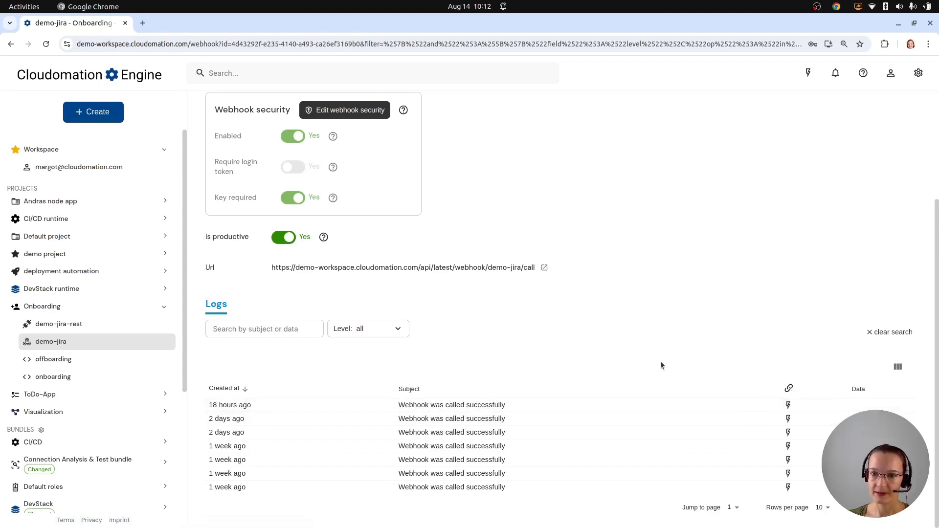
scroll(650, 311, "up", 3)
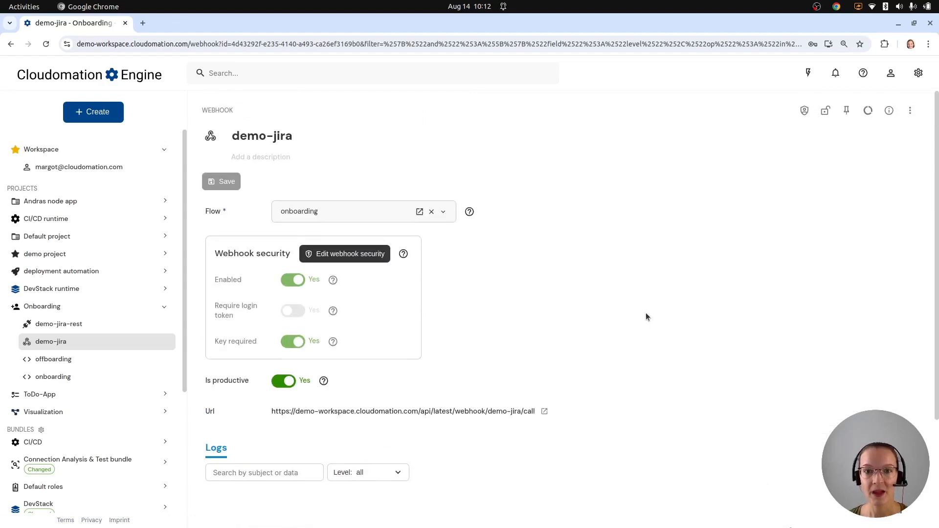
scroll(645, 317, "down", 3)
Arrange the Engine window side by side with the Jira DEMO board, keeping the demo-jira webhook's logs in view
left_click_drag(645, 25, 14, 142)
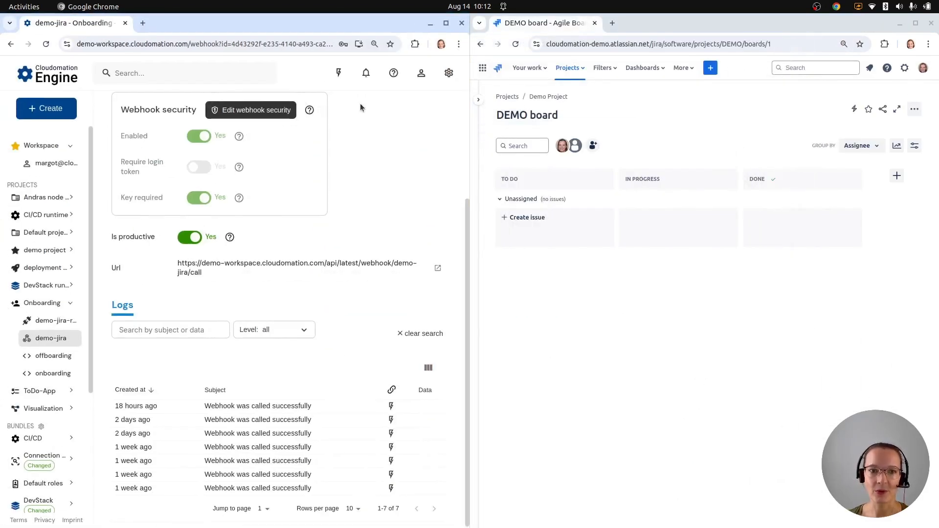
scroll(374, 294, "up", 3)
scroll(372, 298, "down", 3)
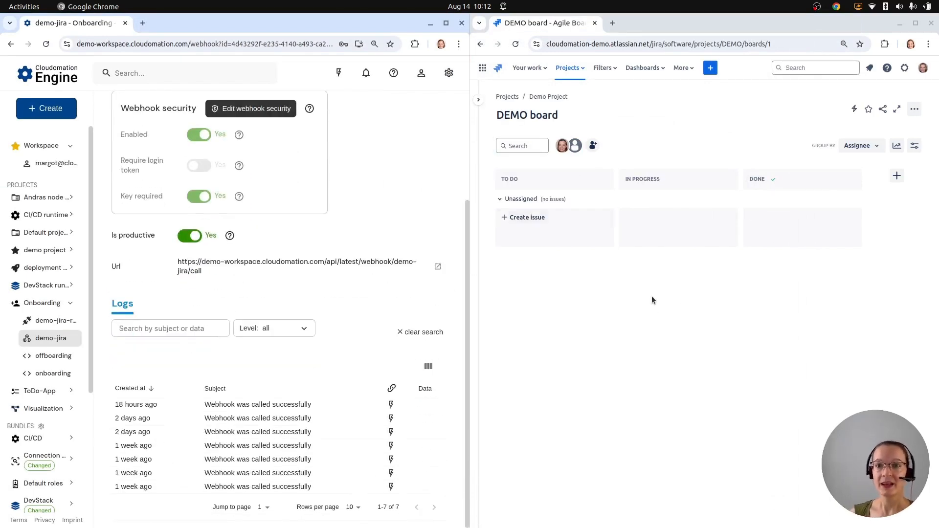
Start a new Onboarding issue in the Jira Demo Project and enter the new employee's full name as summary
left_click(713, 70)
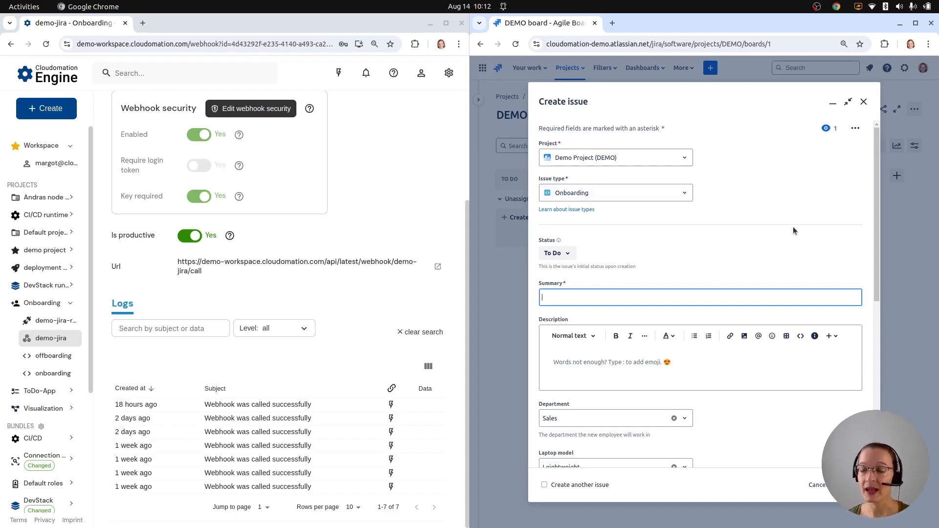
scroll(709, 256, "down", 3)
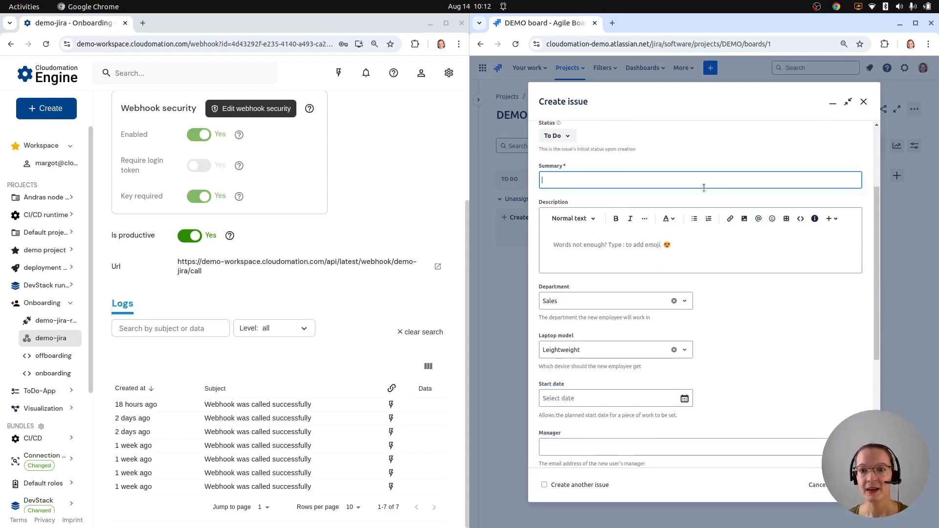
type("Ada Lovelace")
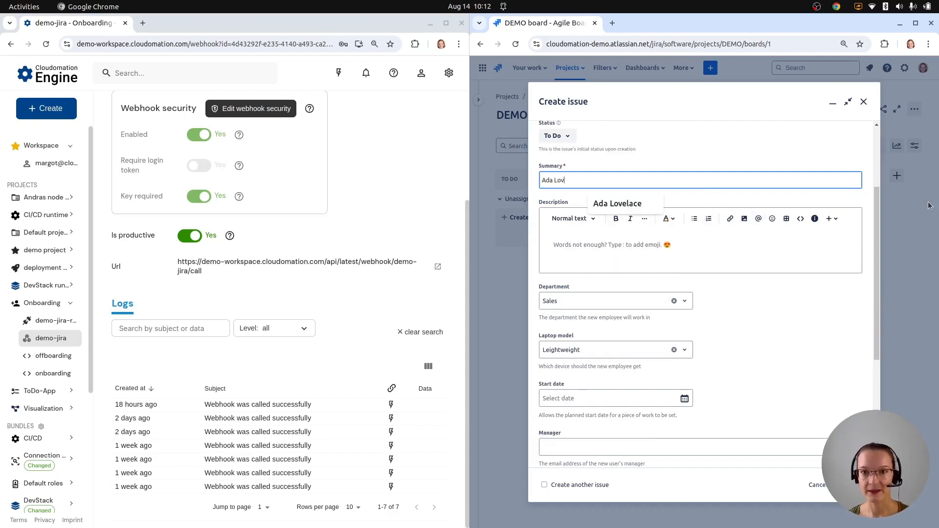
left_click(636, 206)
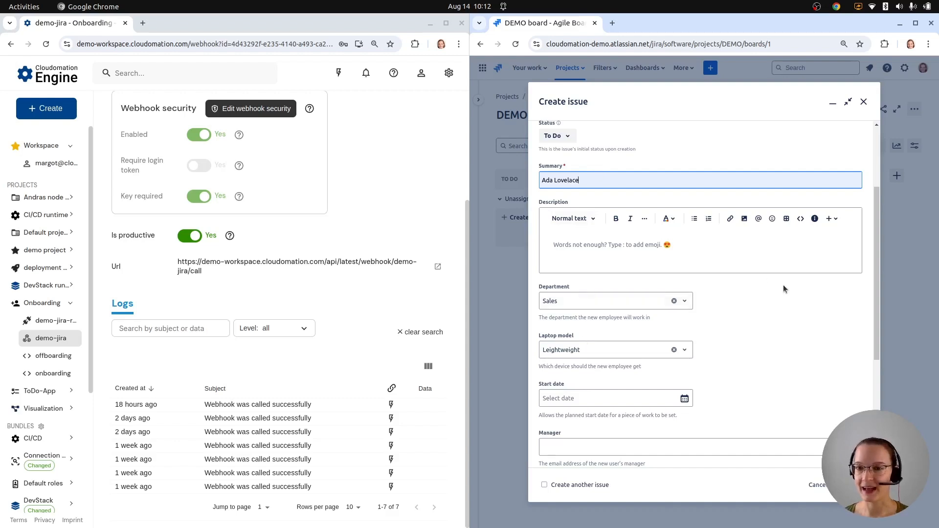
Set the new issue's department to Engineering and its laptop model to Powerful
scroll(785, 289, "down", 3)
scroll(774, 239, "up", 2)
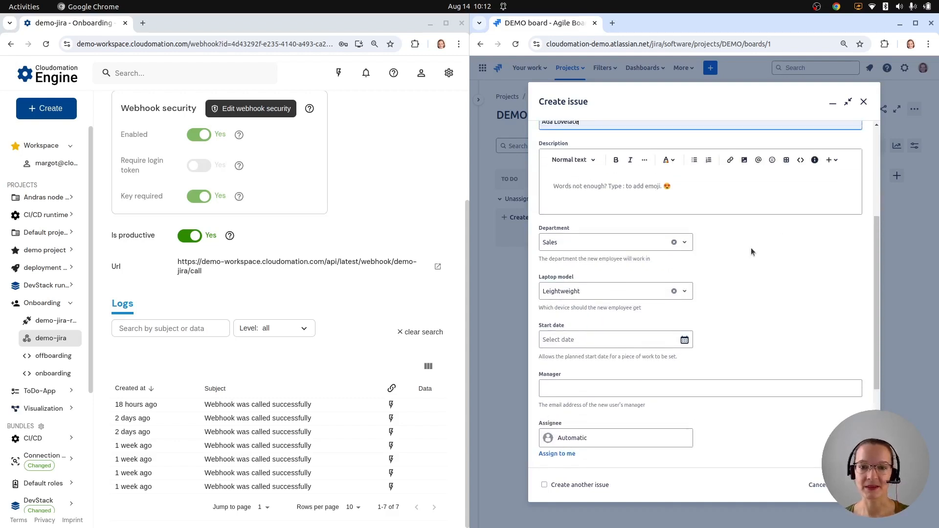
left_click(581, 244)
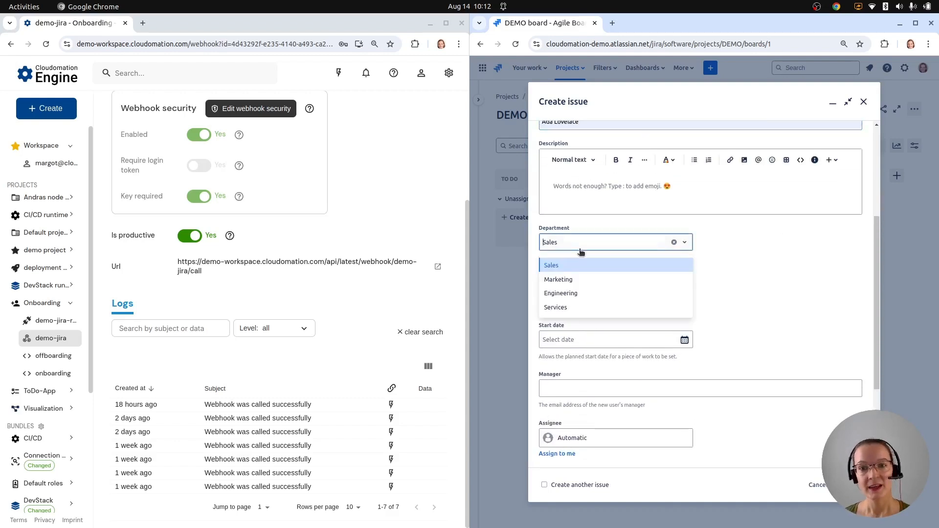
left_click(570, 295)
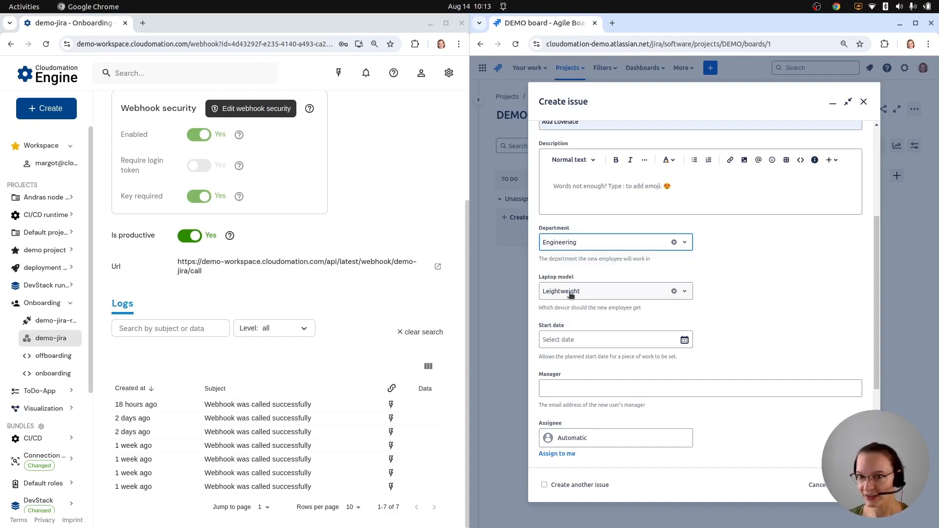
left_click(570, 293)
left_click(573, 331)
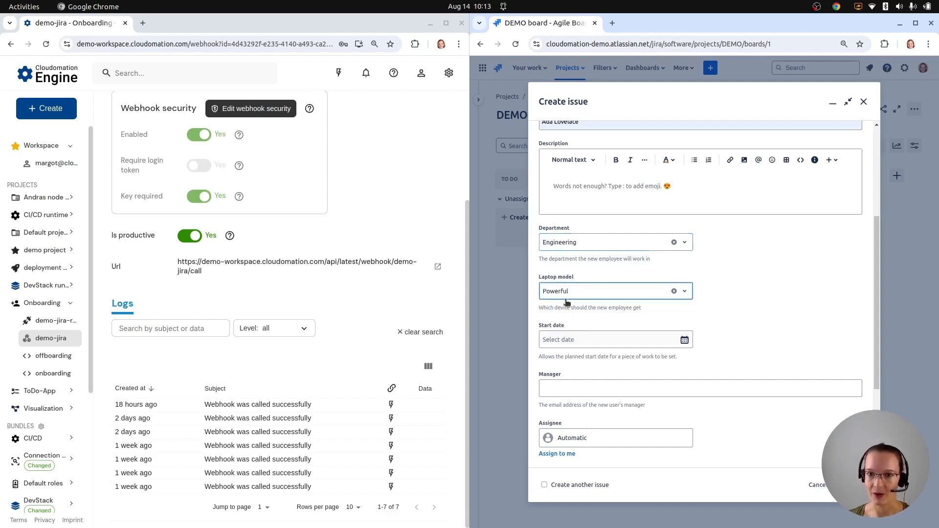
Set the start date to 19/08/2024, fill in the manager's e-mail and create the onboarding issue
left_click(568, 342)
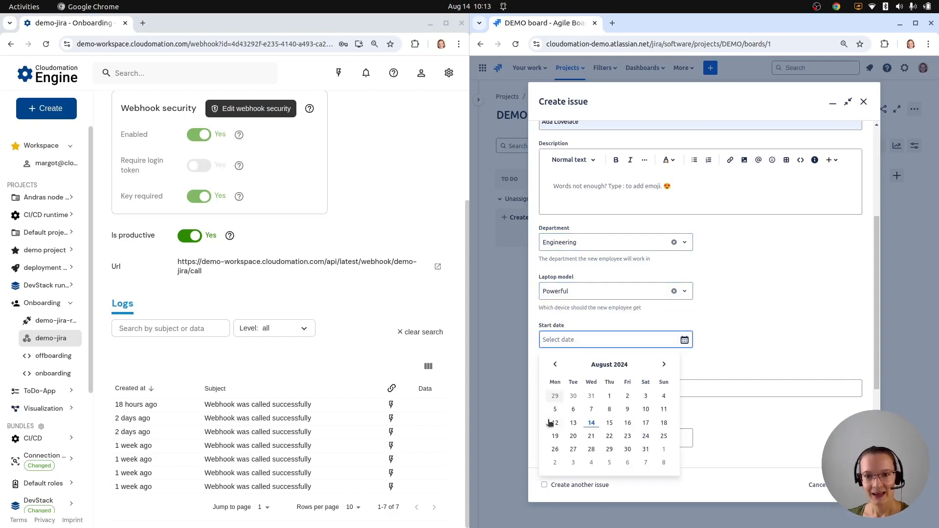
left_click(556, 437)
left_click(548, 390)
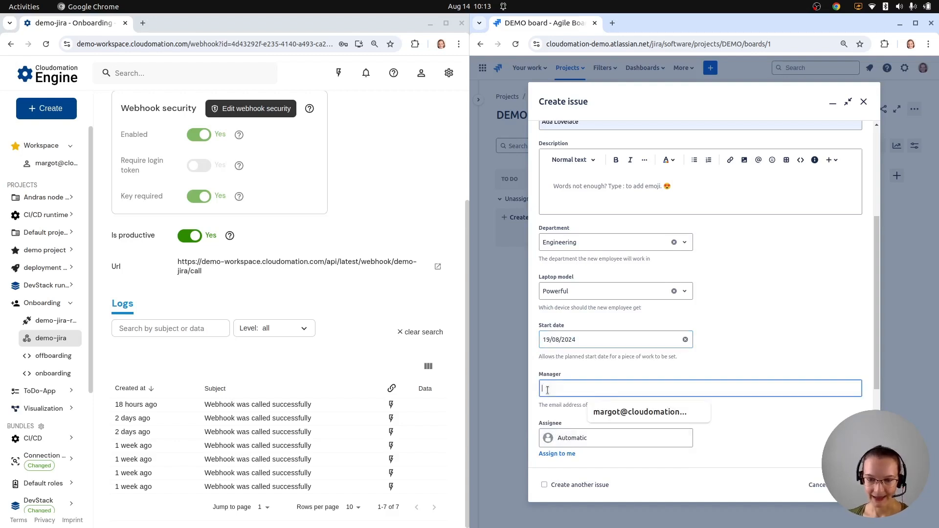
left_click(621, 422)
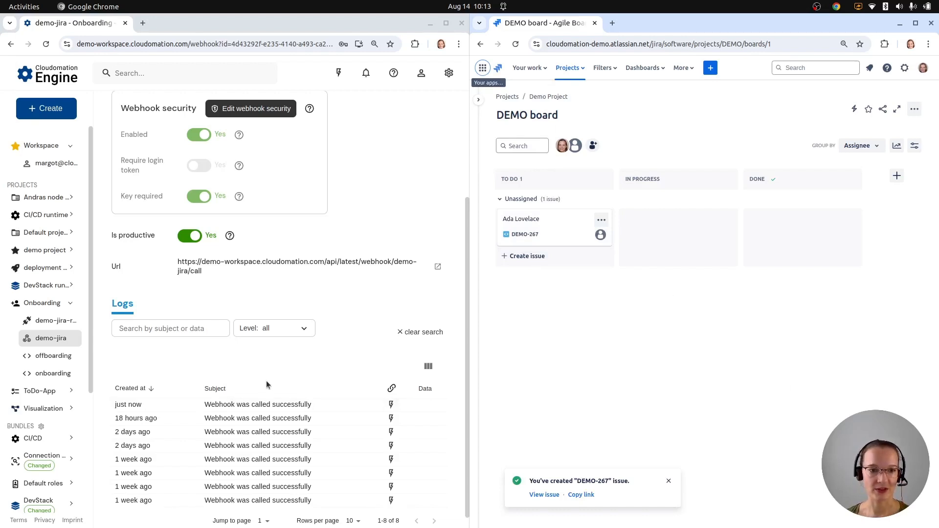
Open the execution of the latest webhook call from the logs and follow its steps in the enlarged process graph
left_click(388, 405)
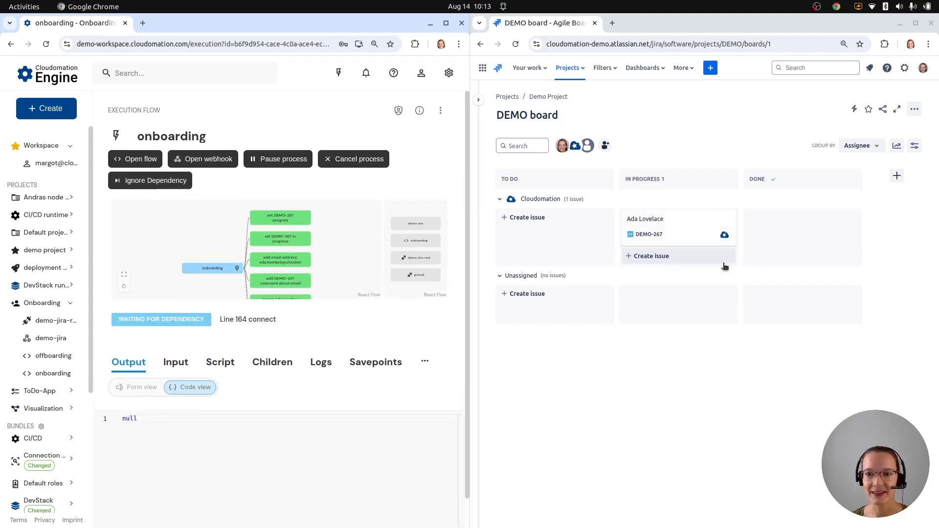
left_click(438, 189)
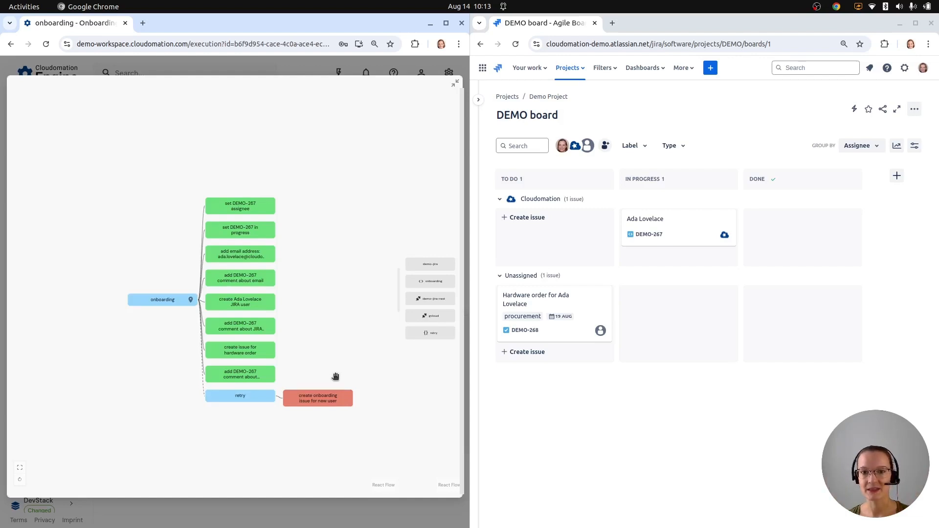
left_click_drag(336, 352, 291, 268)
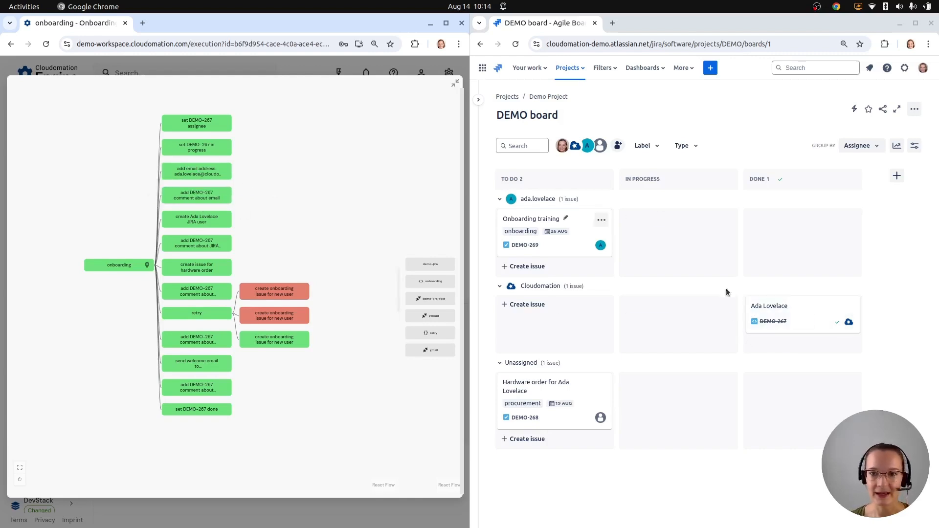
Open the employee's onboarding issue on the DEMO board and examine its linked issues and the automation's comments
left_click(805, 325)
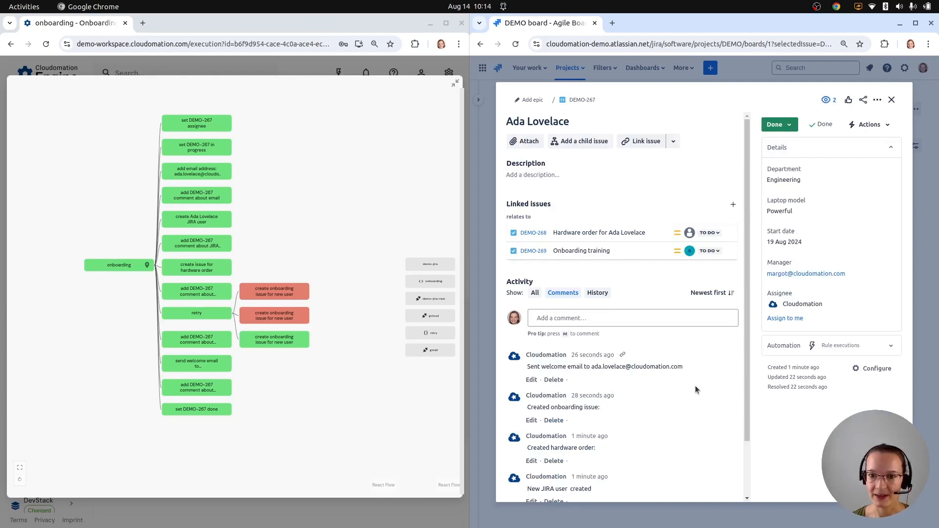
scroll(724, 376, "down", 3)
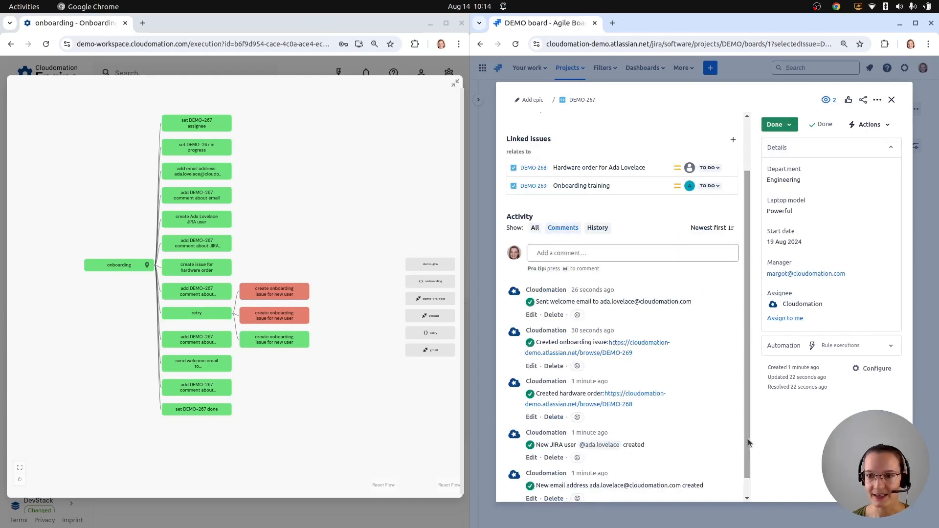
mouse_move(748, 337)
left_mouse_down()
mouse_move(748, 321)
mouse_move(748, 350)
left_mouse_up()
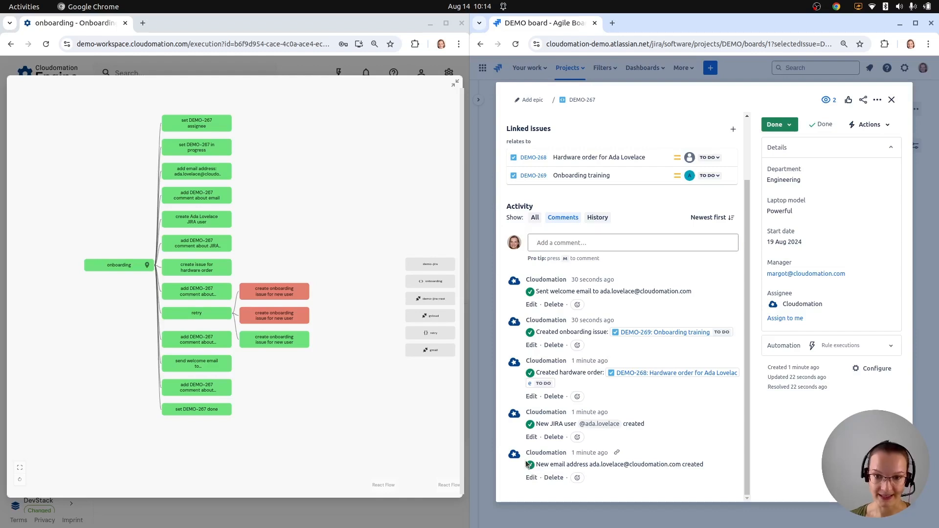
left_click_drag(531, 466, 702, 472)
left_click(704, 473)
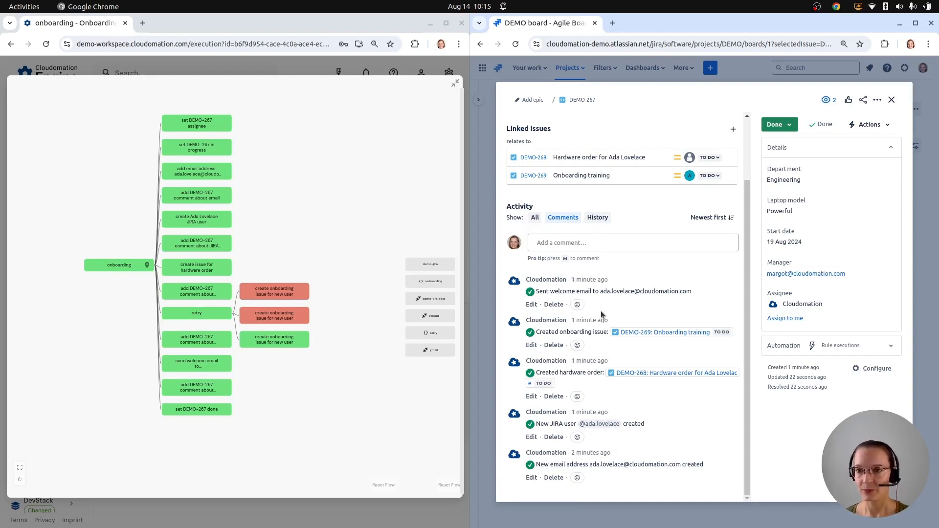
scroll(675, 323, "up", 2)
scroll(675, 313, "down", 2)
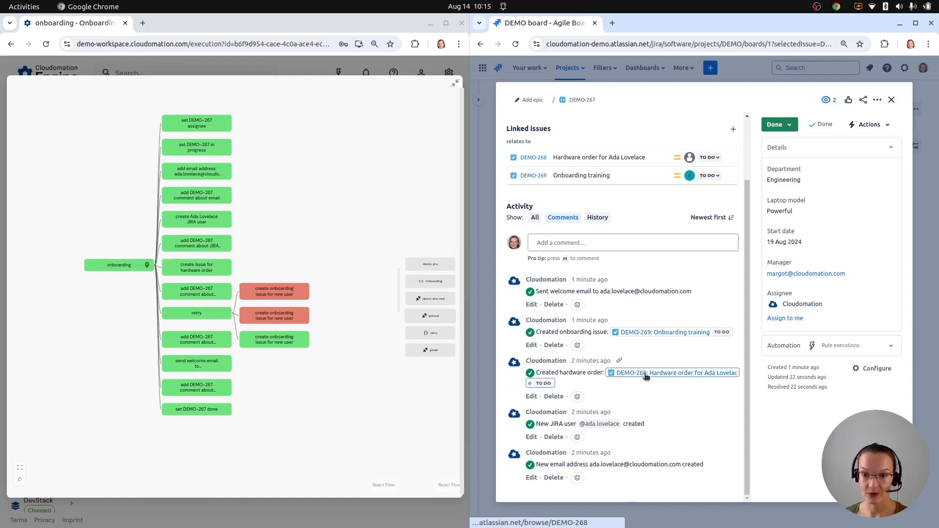
mouse_move(648, 379)
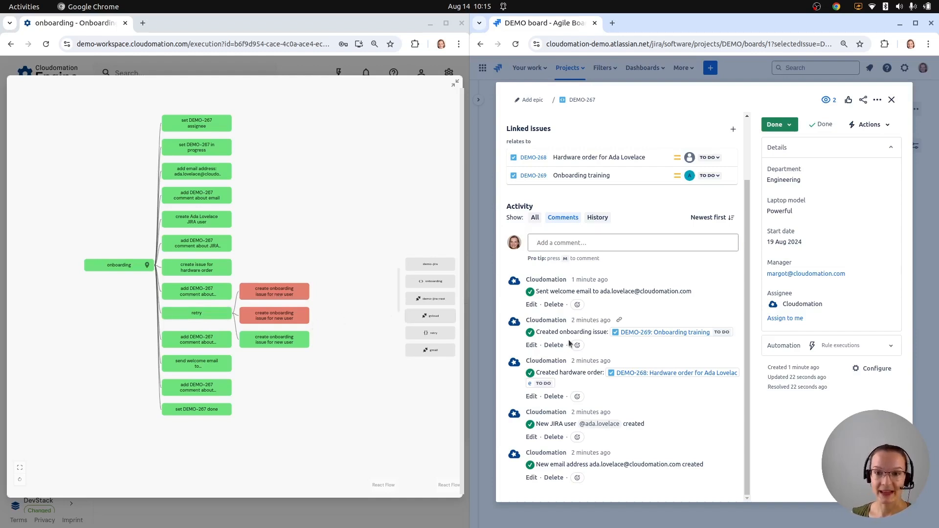
left_click_drag(549, 335, 606, 334)
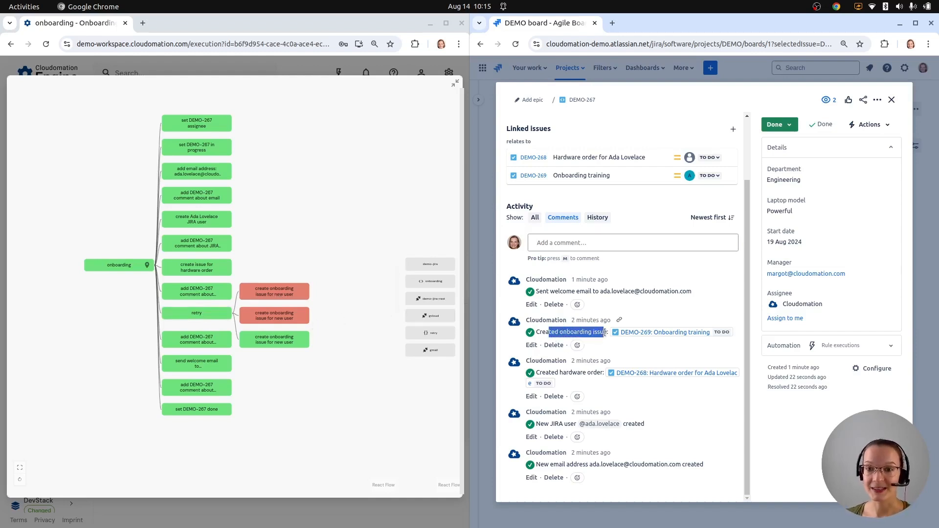
Close the employee's onboarding issue and examine the assignee, linked issue and due date of the Onboarding training issue
left_click(606, 334)
mouse_move(635, 336)
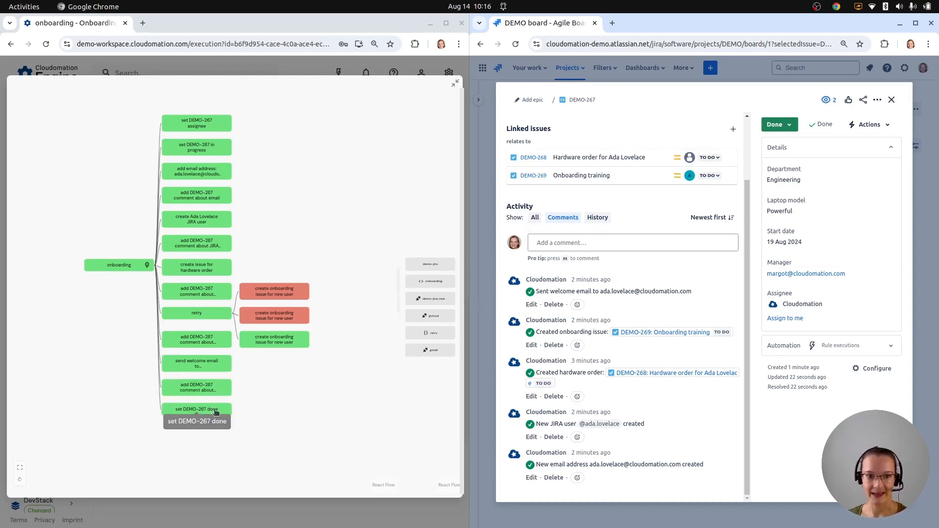
left_click(892, 100)
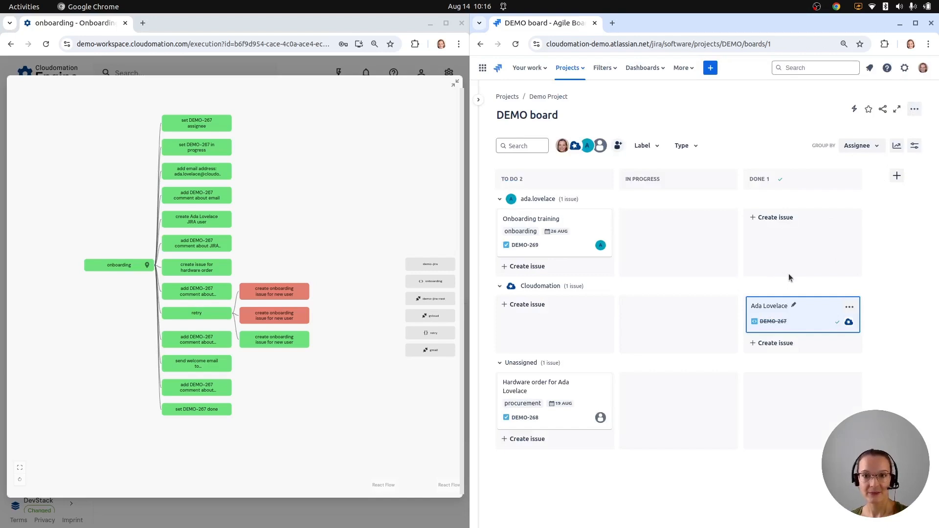
left_click(582, 253)
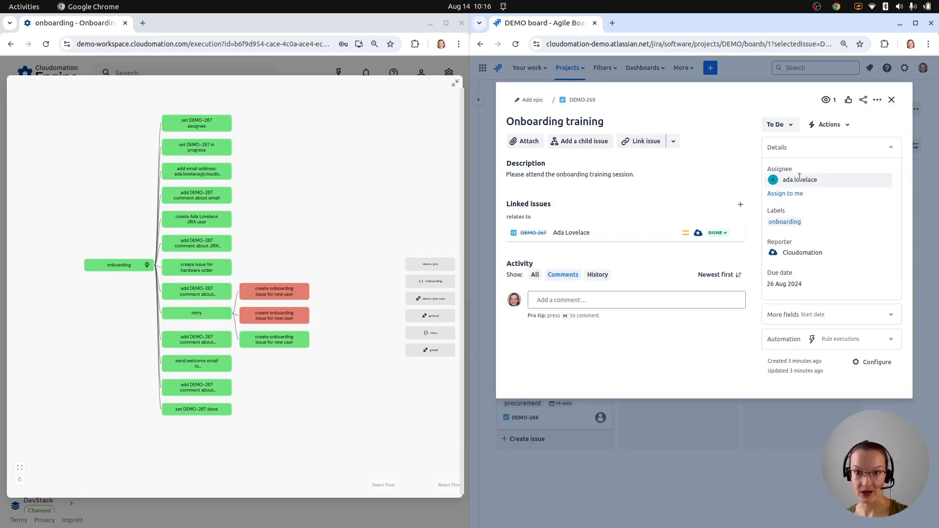
left_click(891, 99)
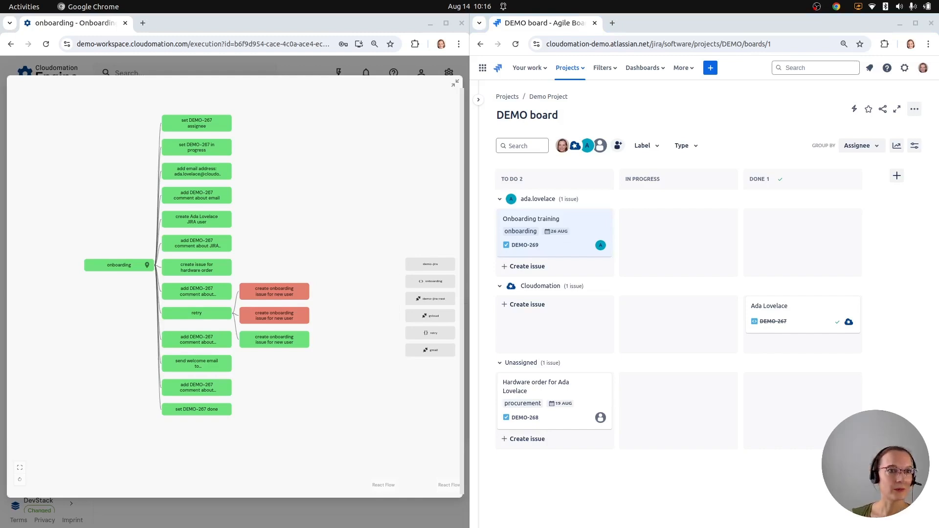
Bring the Welcome to Cloudomation e-mail window into view and examine its sender, recipient and copy recipient details
left_click_drag(588, 155, 545, 82)
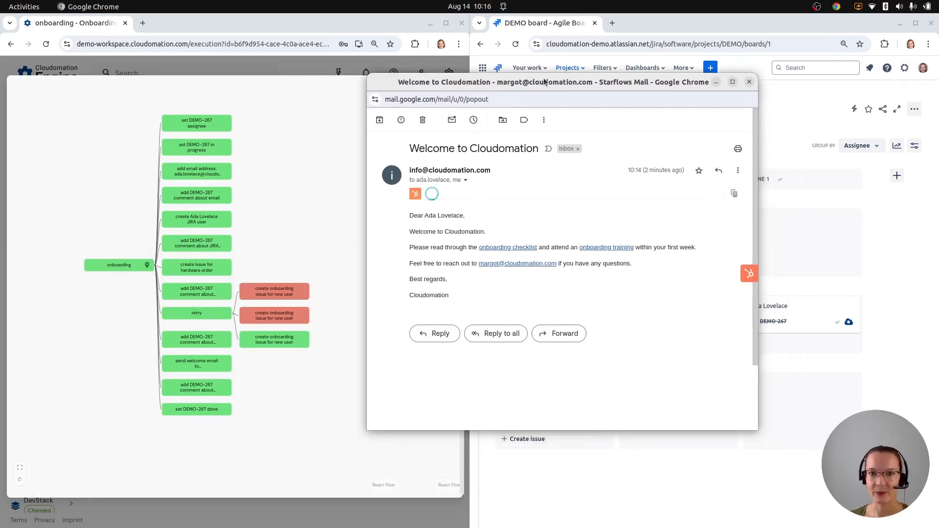
left_click(465, 180)
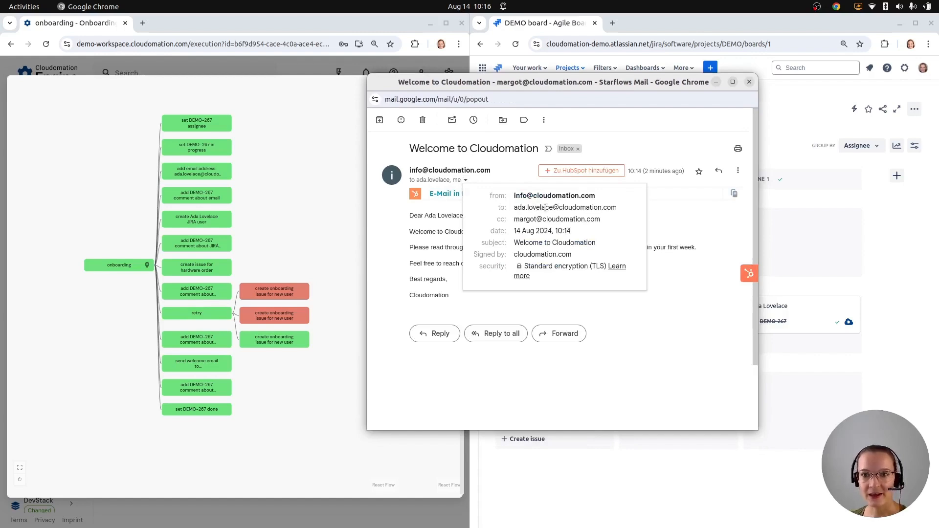
left_click_drag(515, 207, 619, 207)
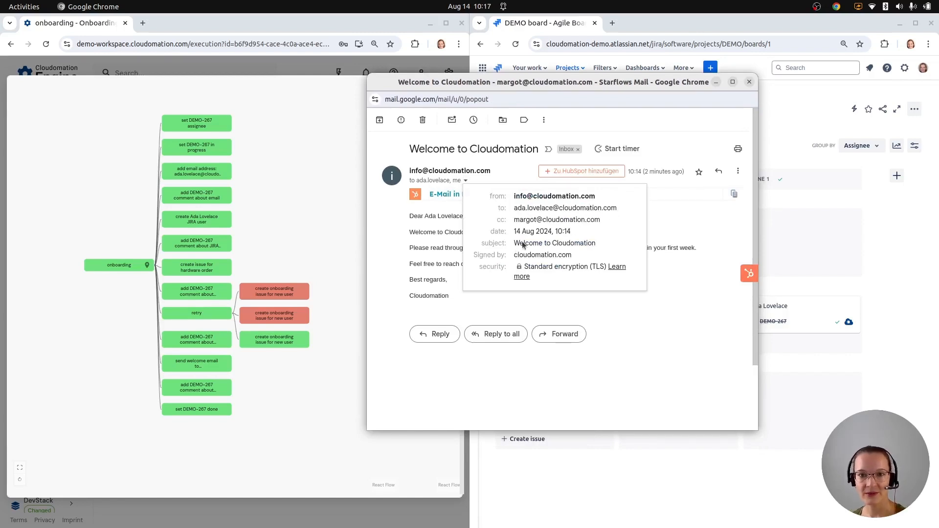
left_click_drag(526, 220, 591, 219)
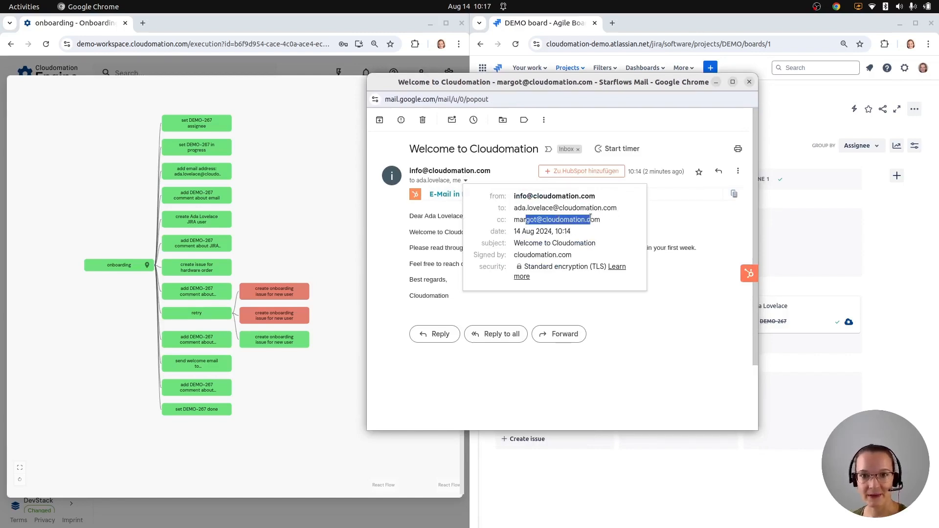
left_click(629, 213)
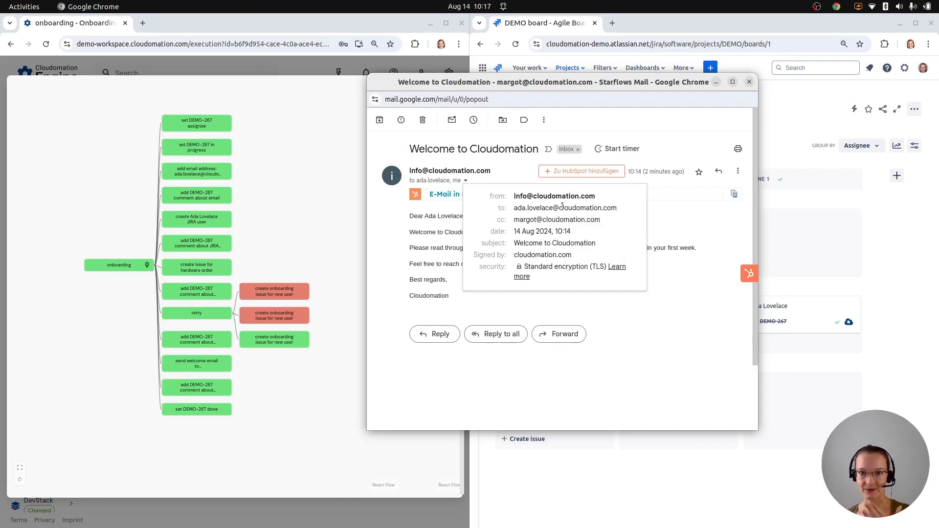
mouse_move(562, 207)
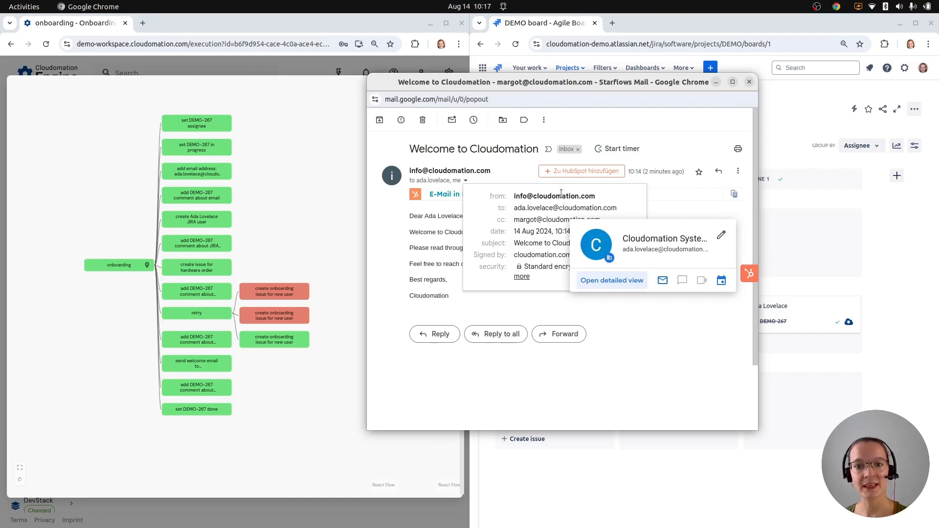
Read the welcome e-mail's greeting, onboarding links and manager contact, and close the e-mail window
left_click(424, 246)
left_click_drag(411, 215, 445, 216)
left_click(440, 234)
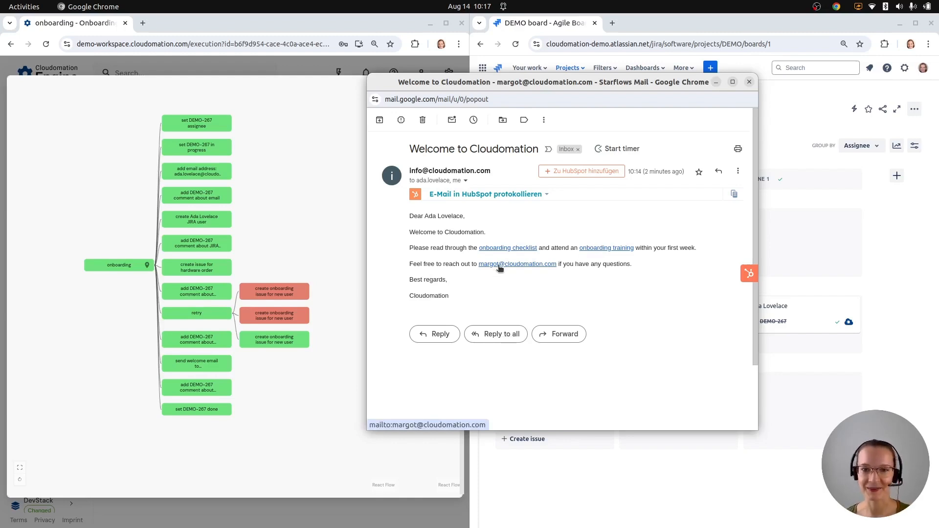
left_click(749, 81)
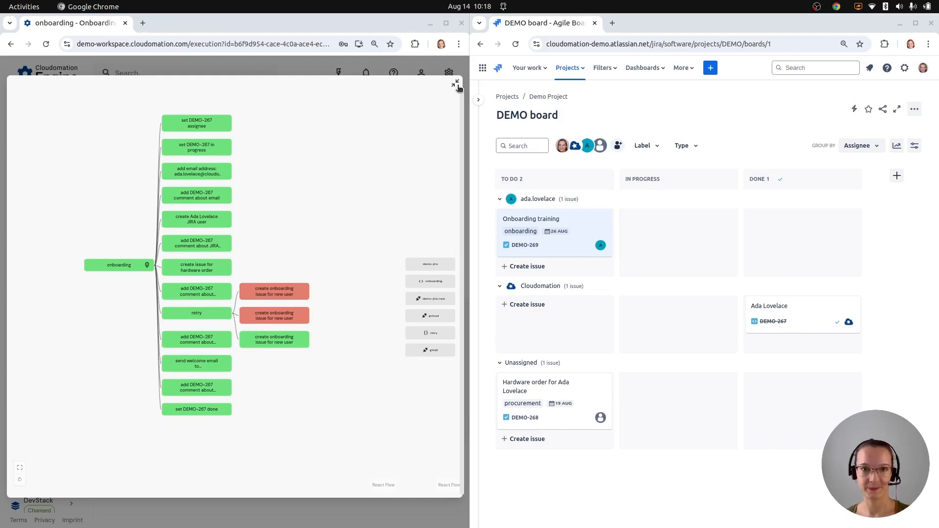
Leave the enlarged onboarding process graph and run the offboarding flow from the Onboarding project
left_click(456, 84)
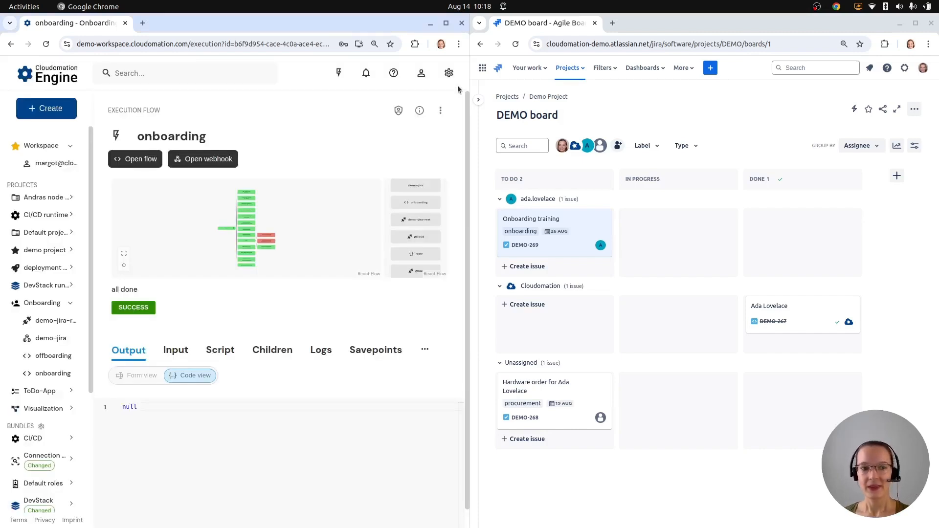
left_click(50, 357)
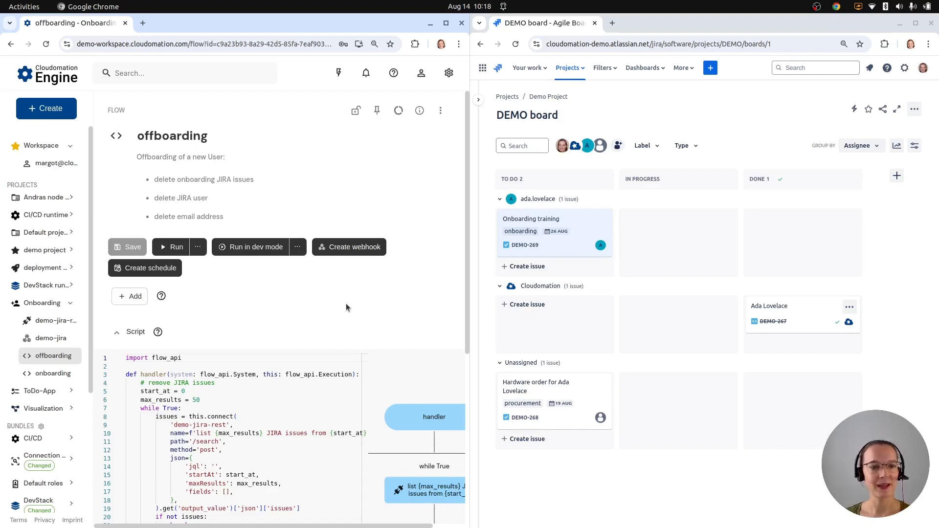
left_click(182, 246)
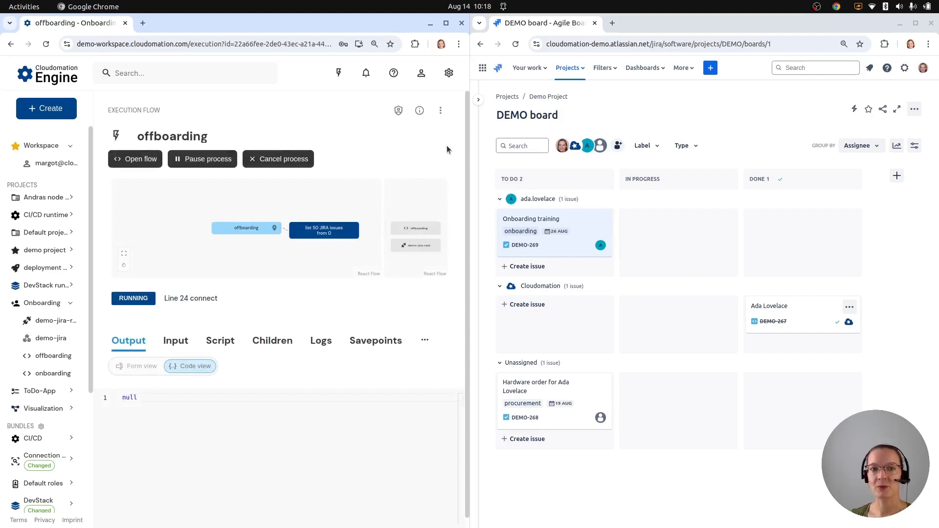
Maximize the Cloudomation window and follow the offboarding execution's steps and used resources in the enlarged process graph
left_click(446, 23)
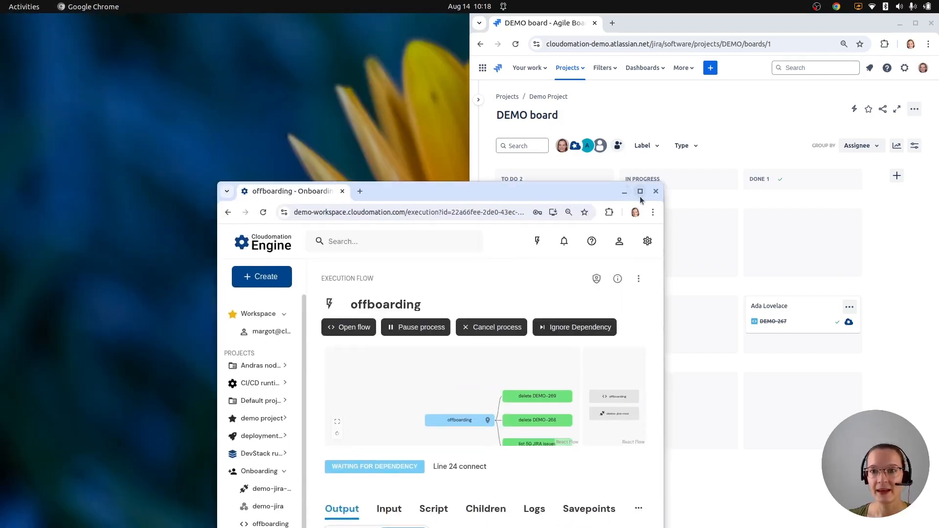
left_click(640, 196)
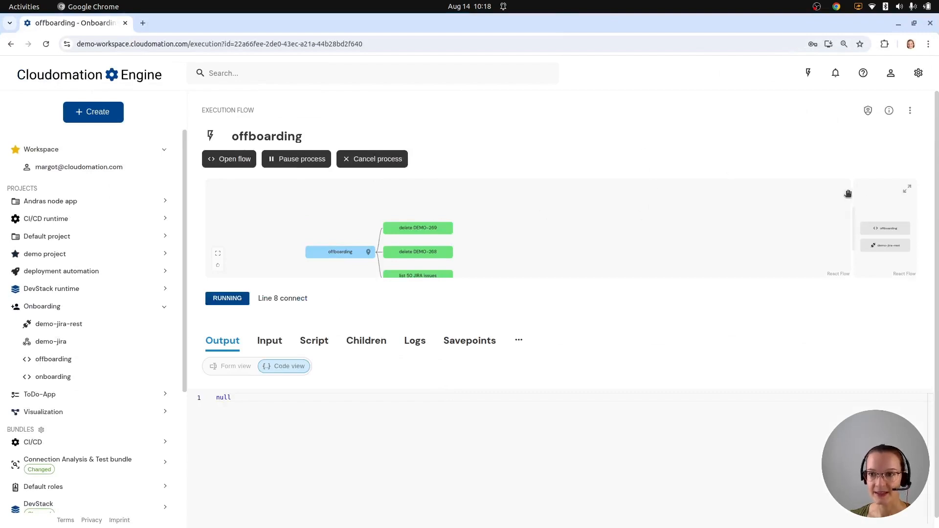
left_click(907, 189)
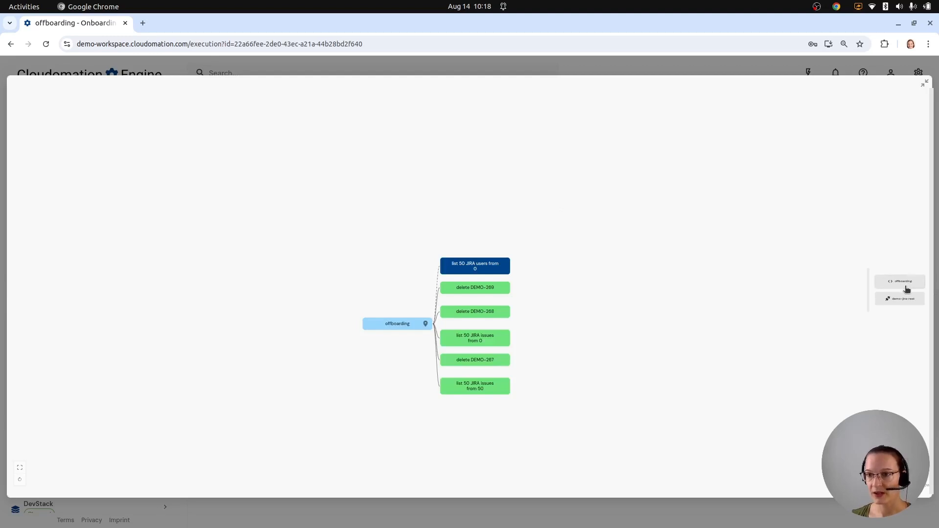
left_click_drag(862, 300, 739, 302)
scroll(803, 287, "up", 5)
scroll(806, 290, "down", 5)
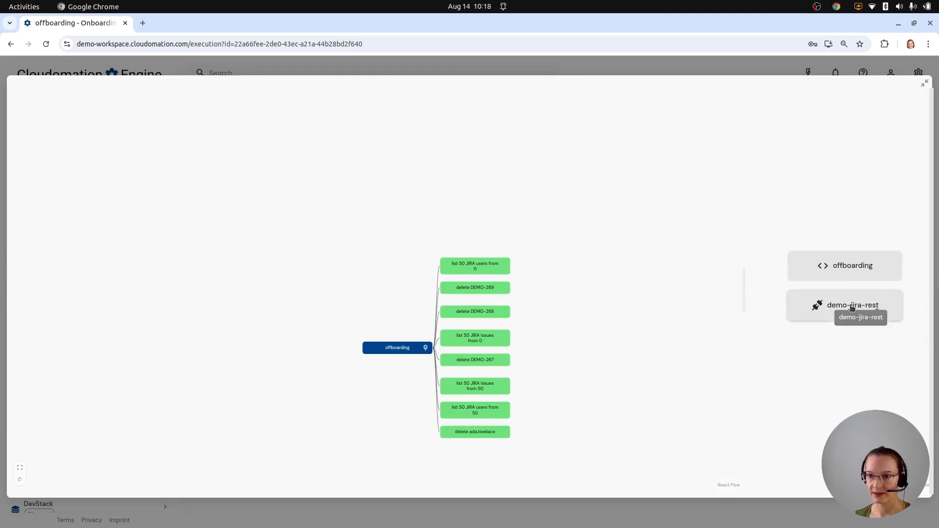
left_click(925, 83)
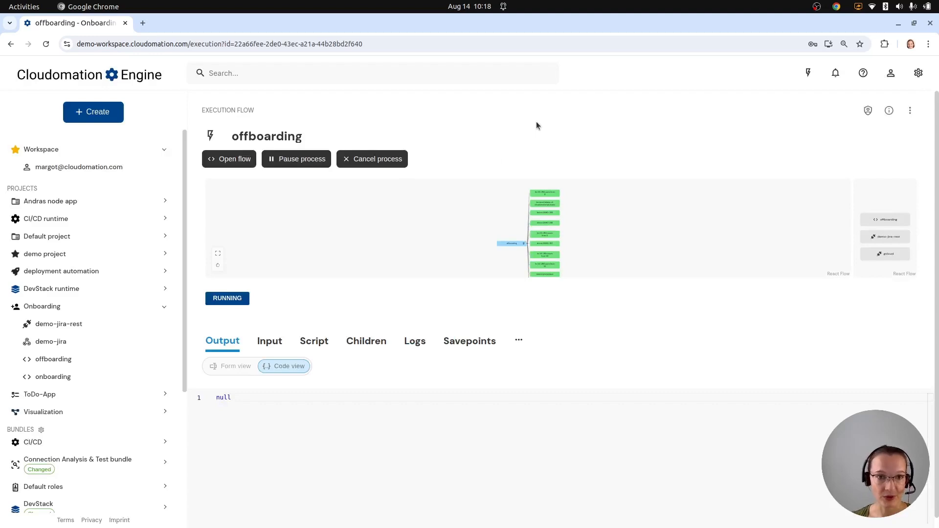
Examine the offboarding execution's input, script, logs and savepoints, and place its window beside the DEMO board to check the board
scroll(628, 333, "down", 1)
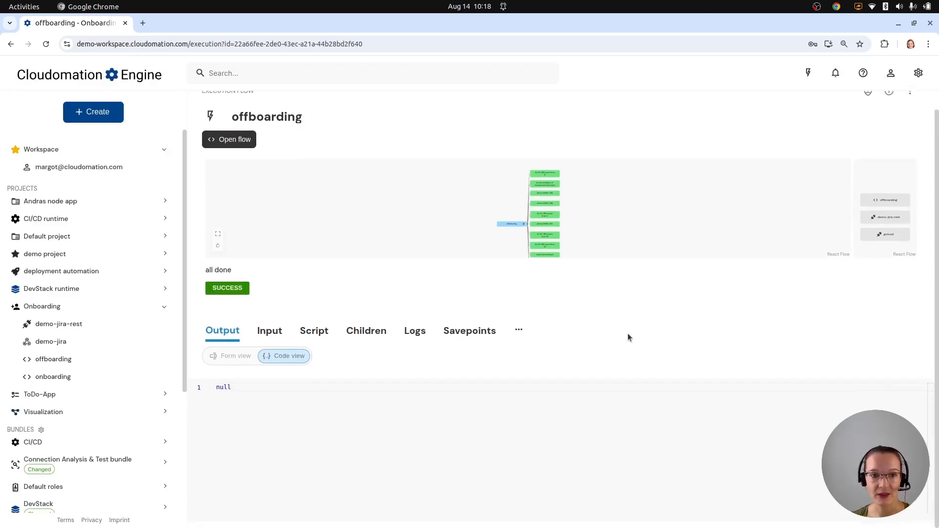
left_click(270, 333)
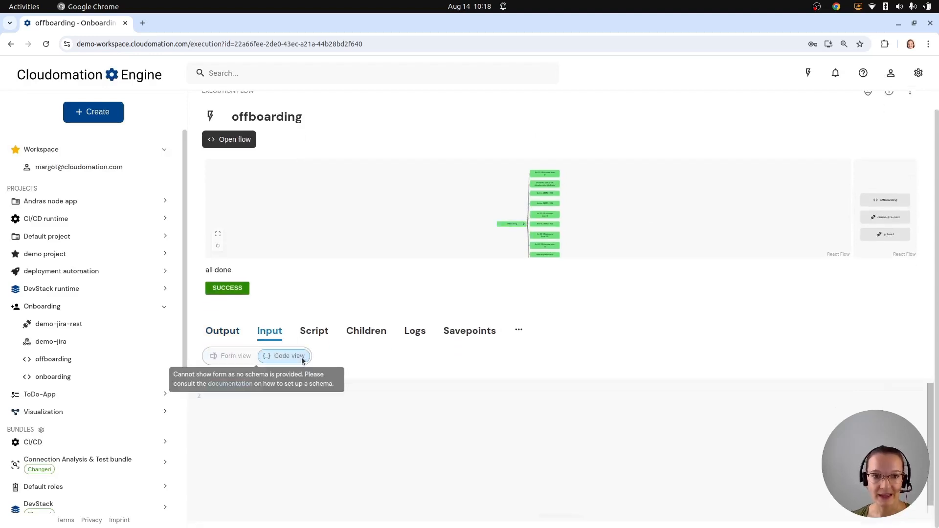
left_click(316, 332)
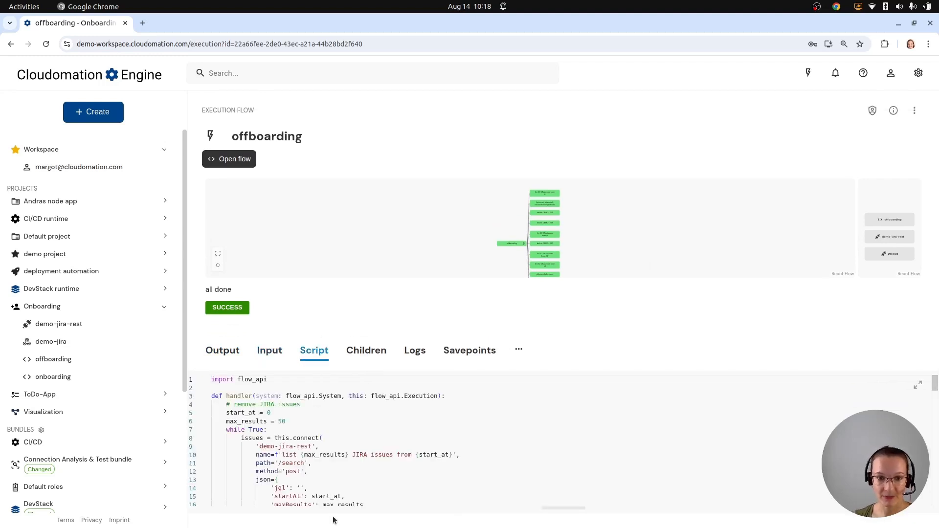
left_click(415, 356)
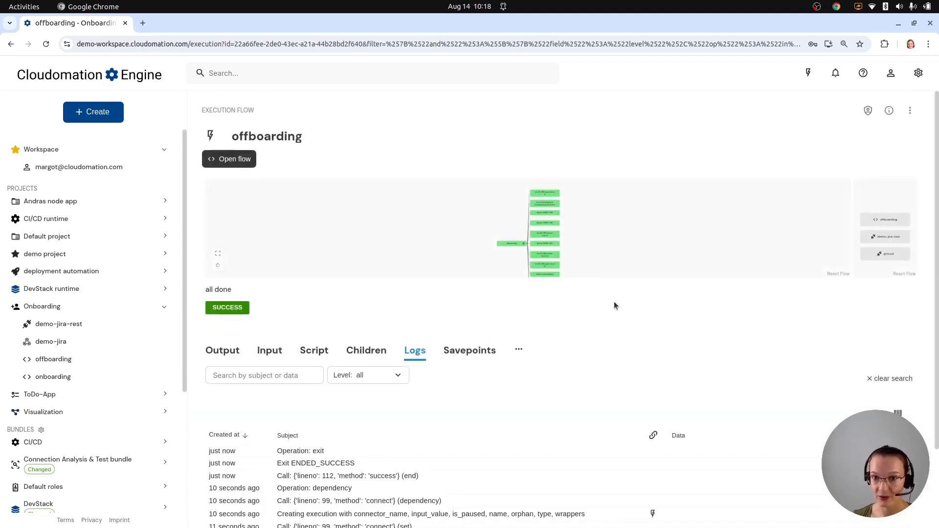
scroll(614, 302, "down", 4)
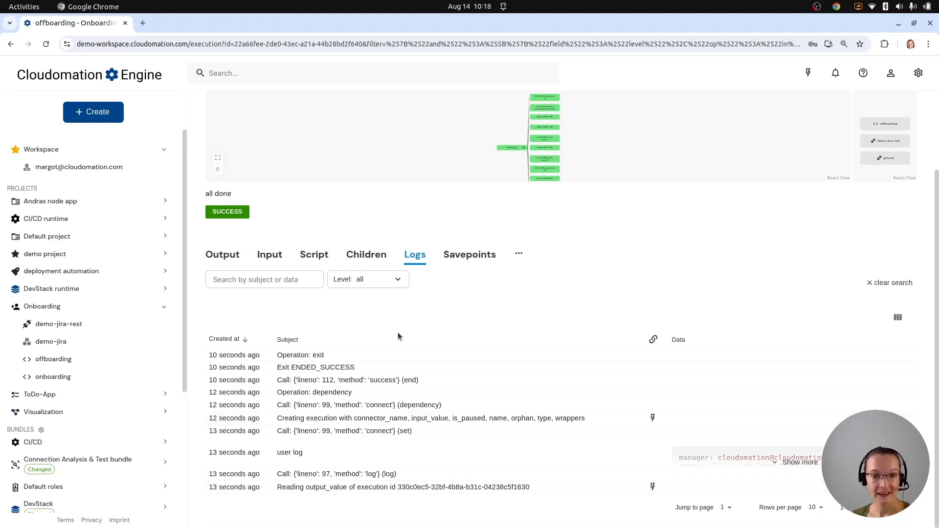
left_click(484, 250)
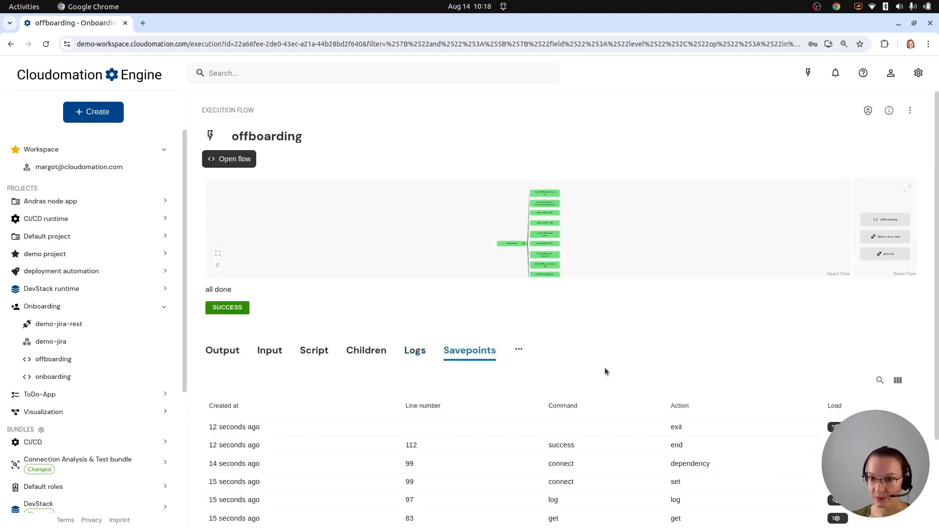
scroll(605, 368, "down", 4)
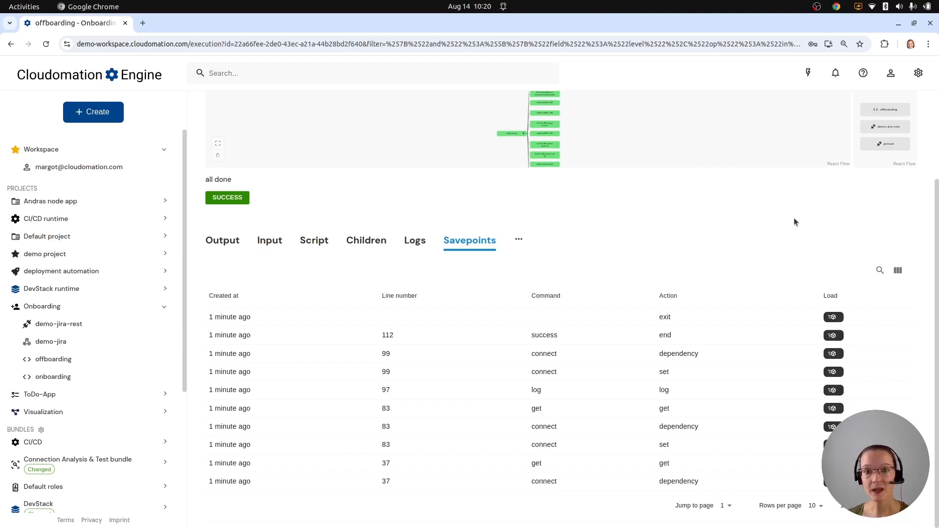
scroll(794, 222, "up", 3)
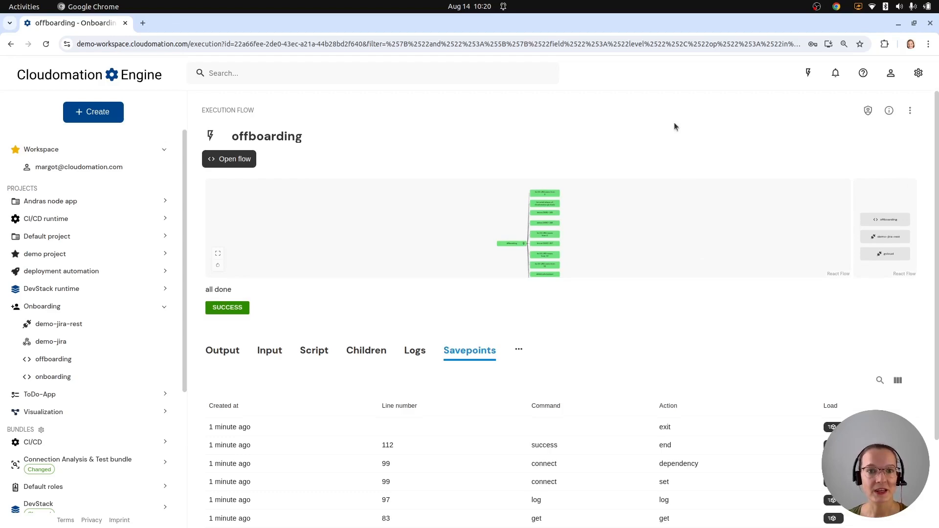
left_click_drag(684, 22, 1, 185)
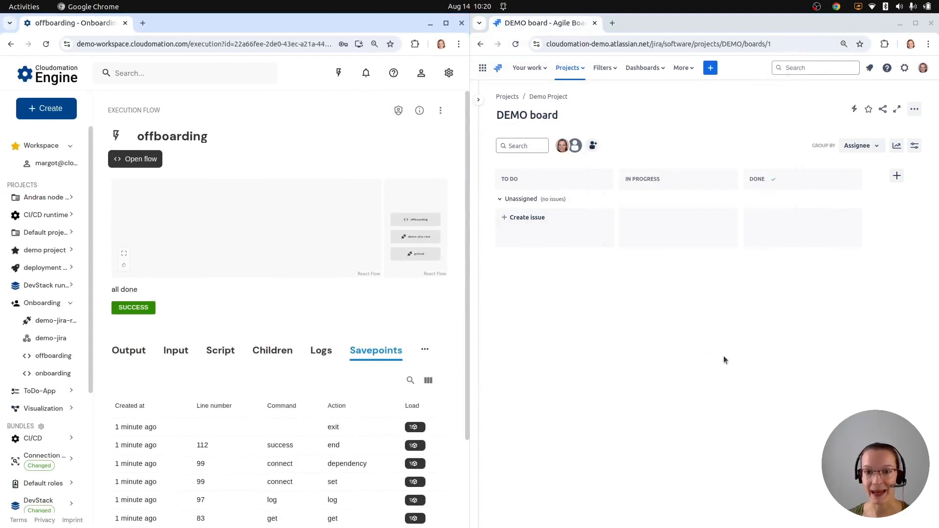